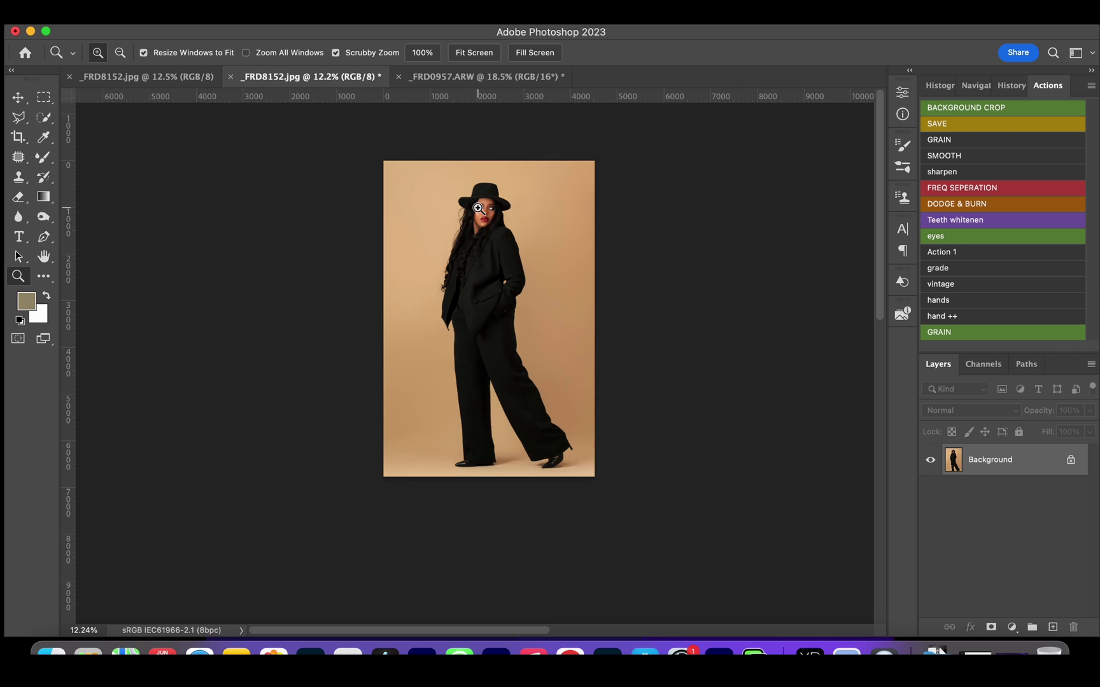
# Start a 4:5 crop on the tan portrait and shift the photo upward inside the frame.
pyautogui.moveTo(477, 211)
pyautogui.mouseDown()
pyautogui.moveTo(513, 204)
pyautogui.moveTo(501, 202)
pyautogui.mouseUp()
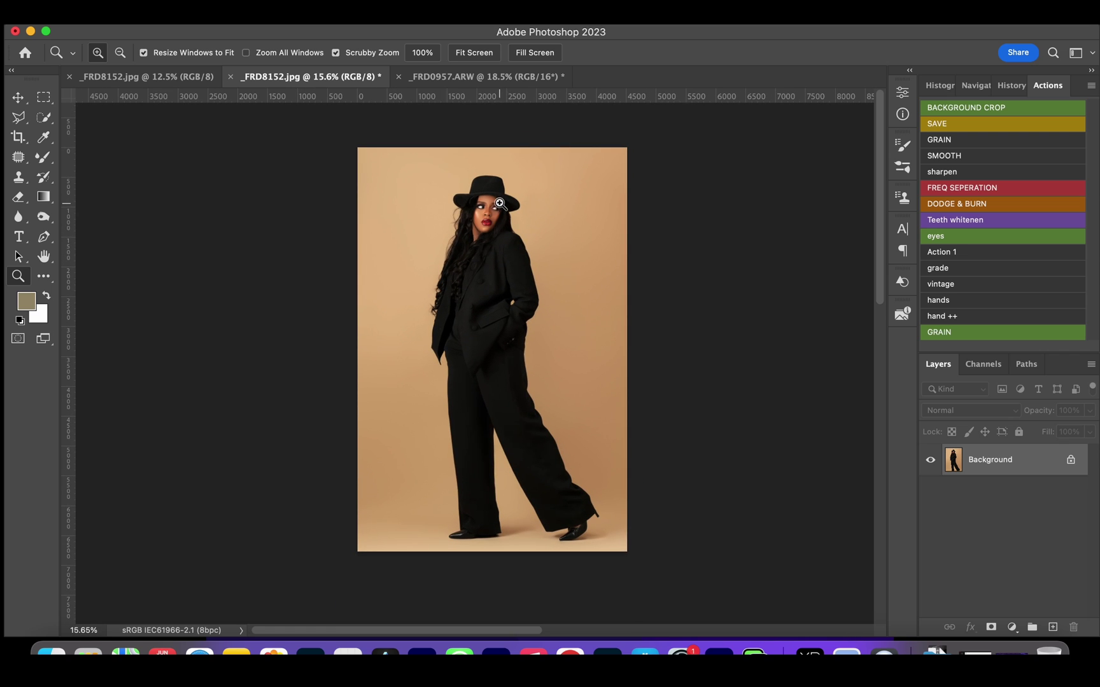
pyautogui.moveTo(496, 212)
pyautogui.mouseDown()
pyautogui.moveTo(484, 207)
pyautogui.moveTo(516, 198)
pyautogui.moveTo(492, 209)
pyautogui.mouseUp()
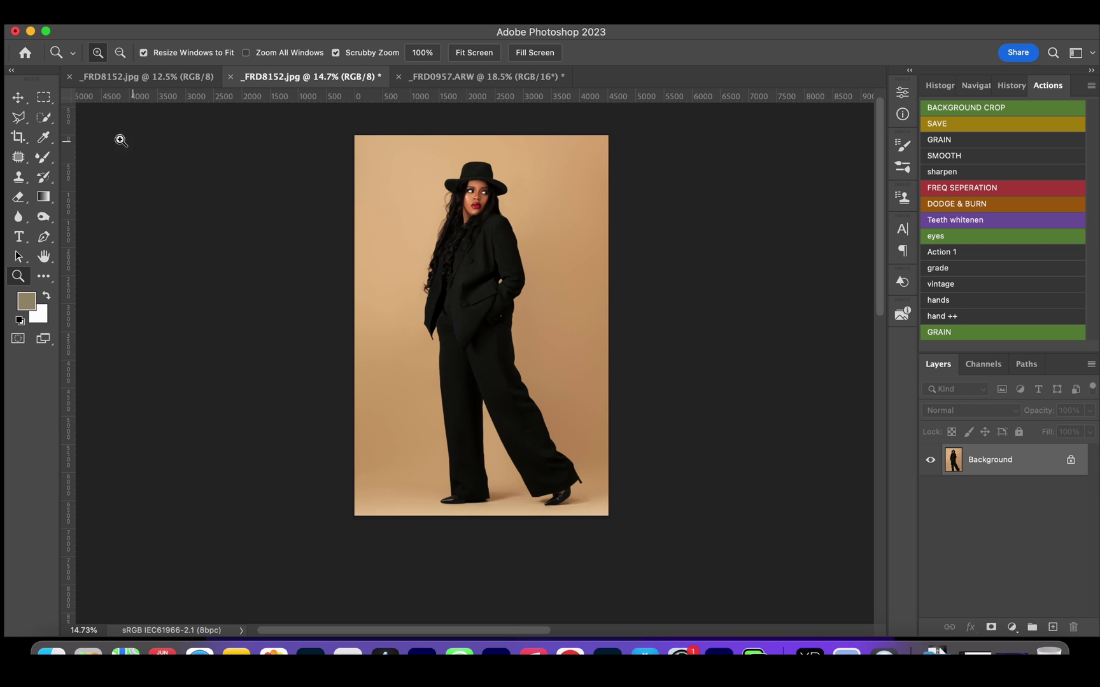
pyautogui.click(19, 138)
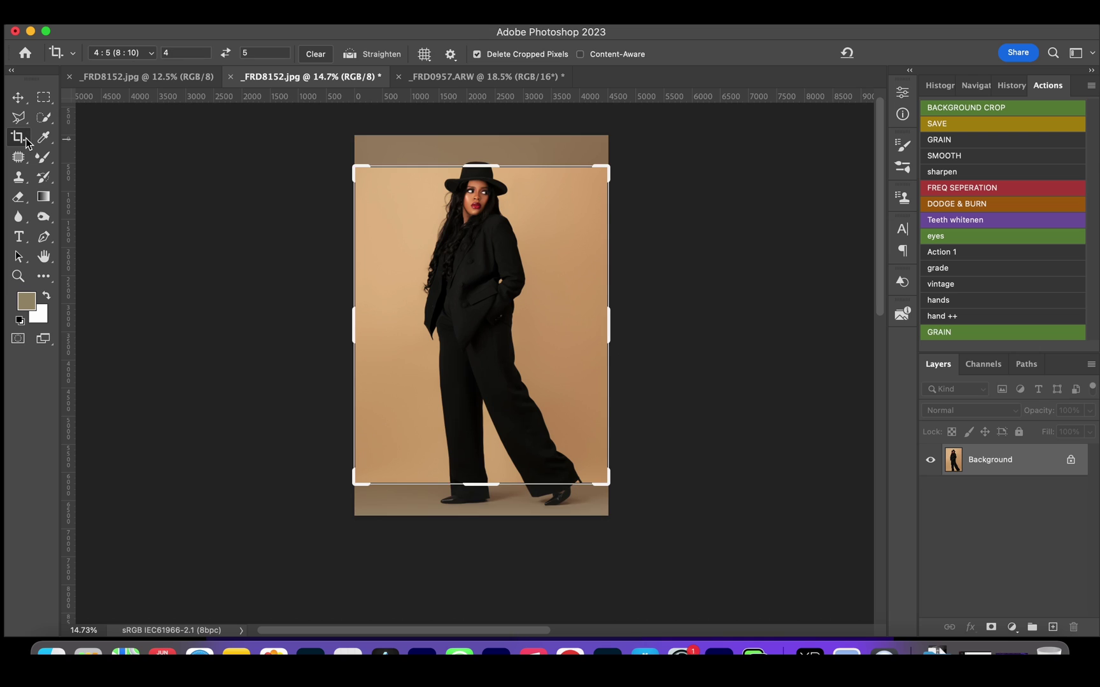
pyautogui.click(136, 53)
pyautogui.click(507, 369)
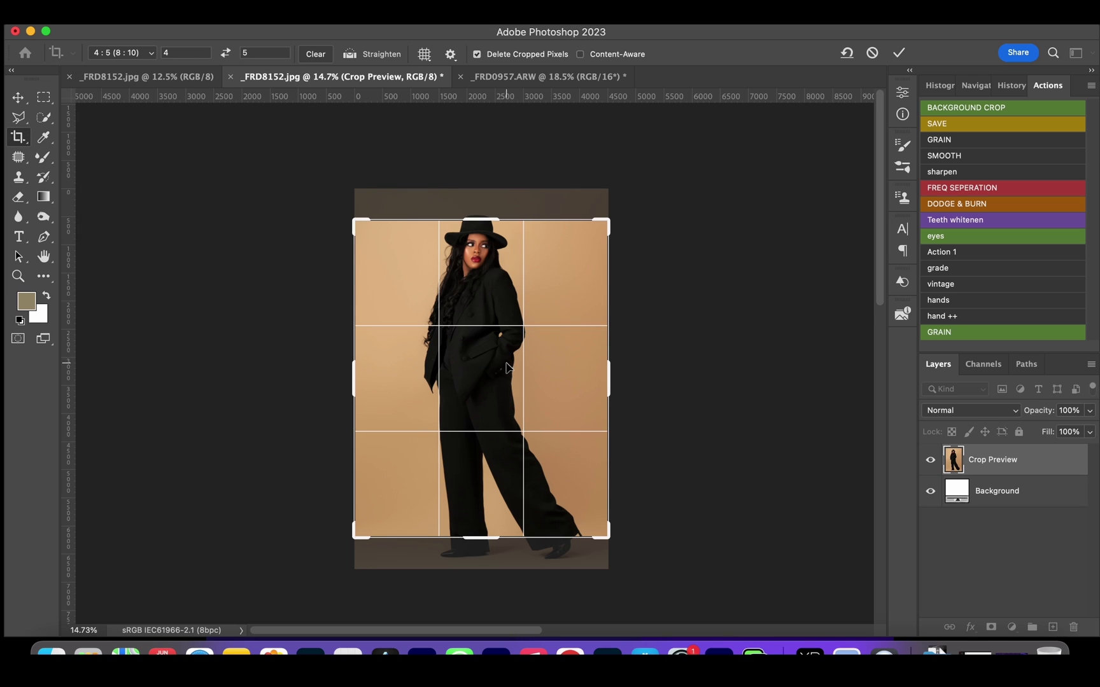
pyautogui.moveTo(507, 372); pyautogui.dragTo(530, 318)
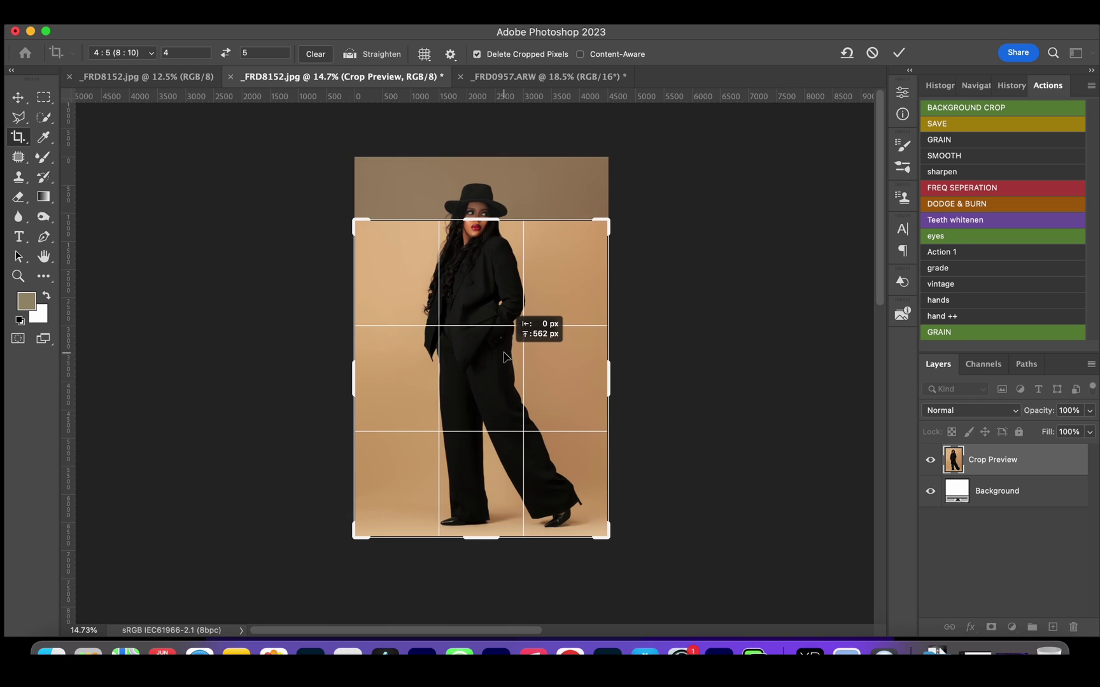
pyautogui.scroll(-3, 530, 318)
# Enlarge the crop beyond the photo edges and commit, extending the canvas with white.
pyautogui.moveTo(555, 239); pyautogui.dragTo(598, 178)
pyautogui.moveTo(481, 320); pyautogui.dragTo(516, 308)
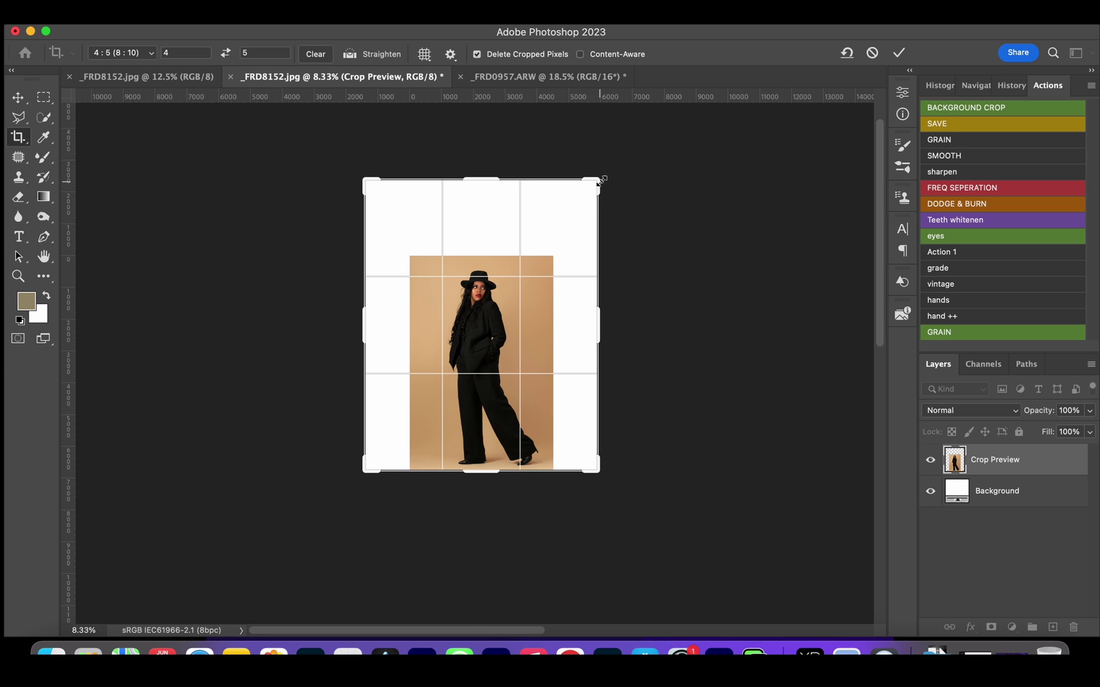
pyautogui.moveTo(600, 183); pyautogui.dragTo(603, 175)
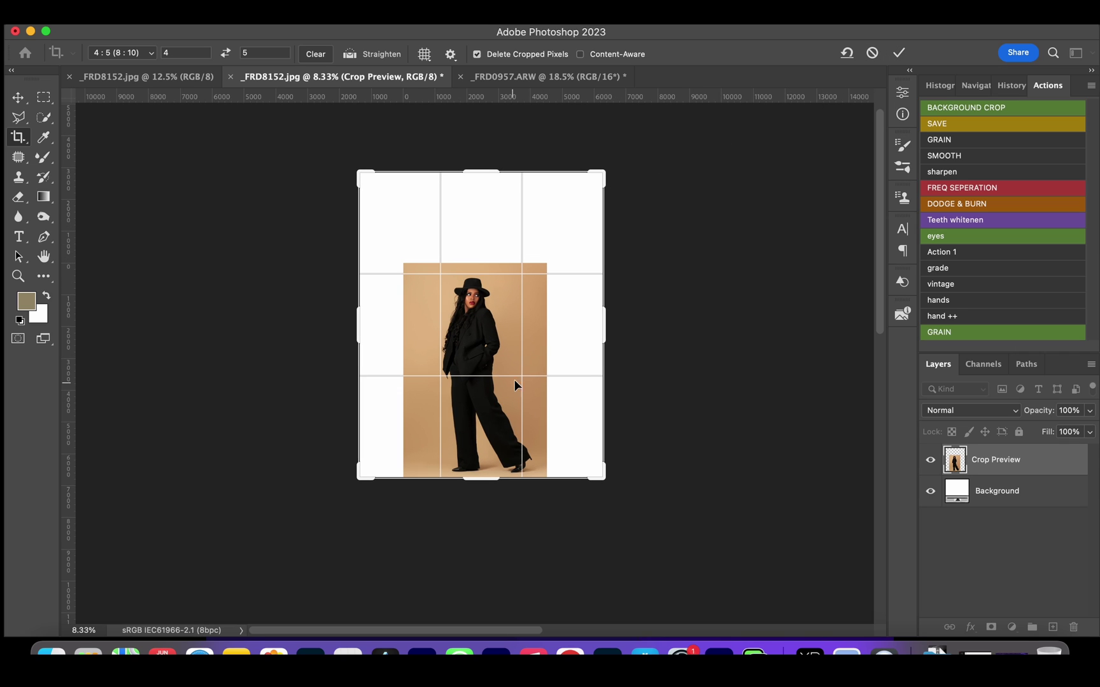
pyautogui.click(898, 53)
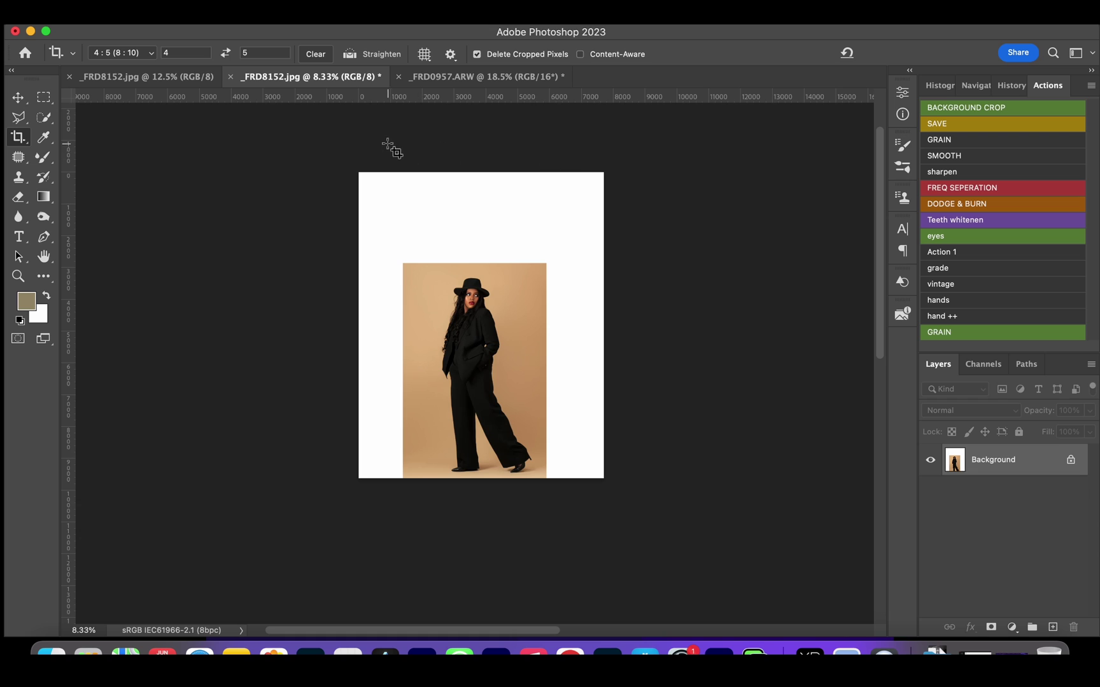
# Quick-select the white canvas area and expand the selection by 50 pixels.
pyautogui.click(43, 117)
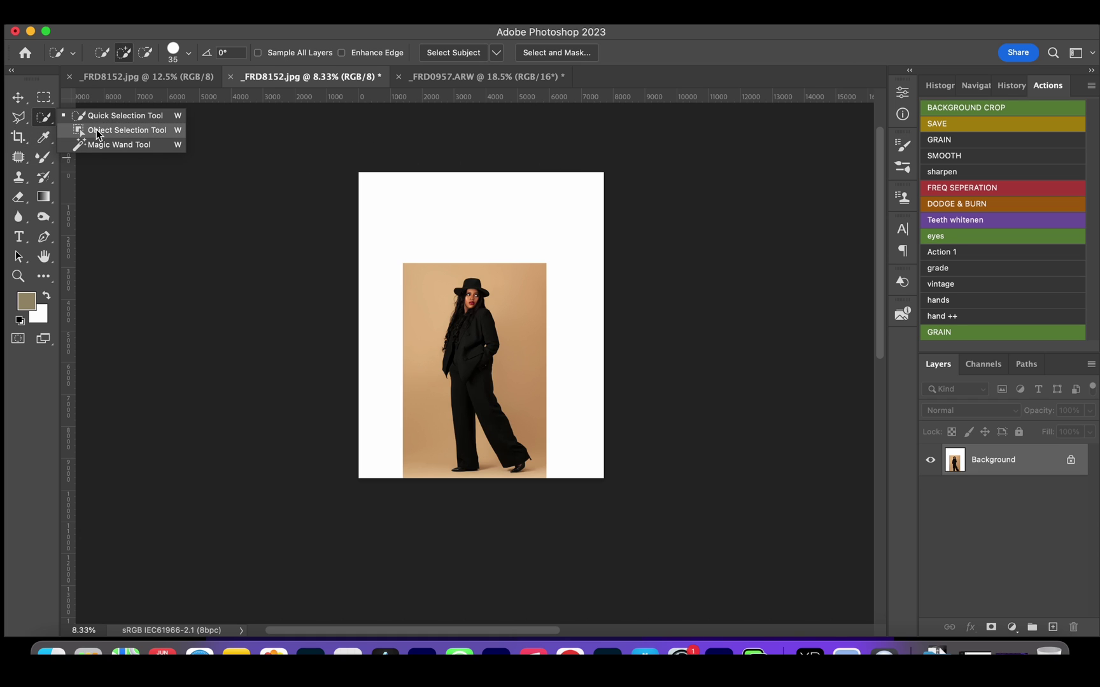
pyautogui.click(106, 117)
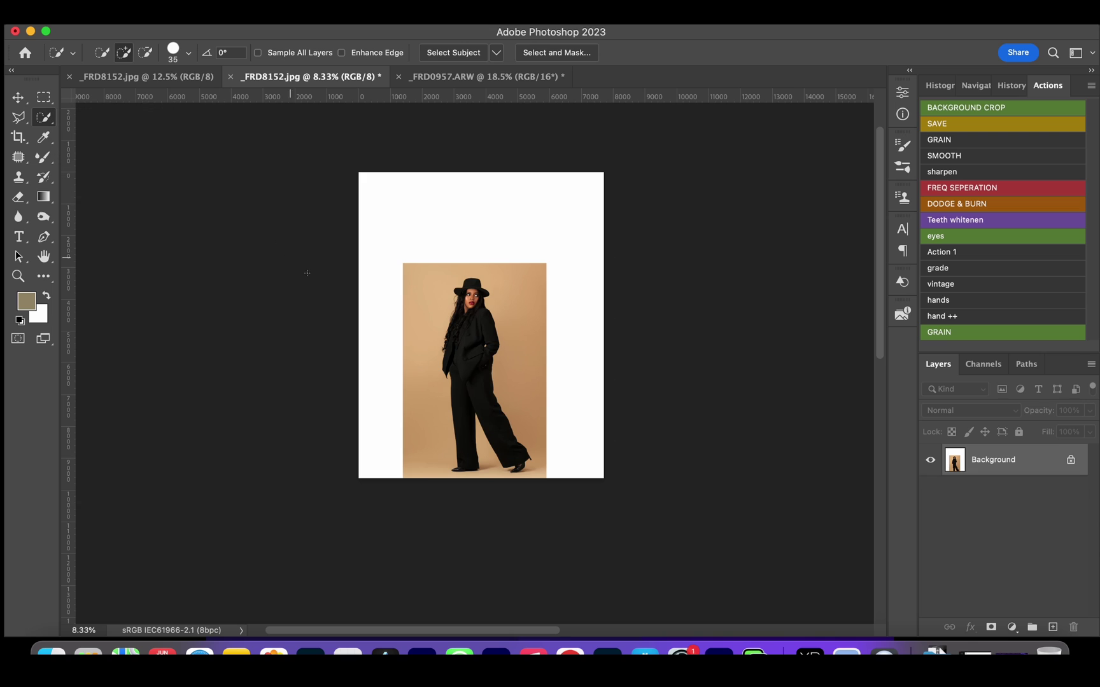
pyautogui.click(388, 391)
pyautogui.click(295, 19)
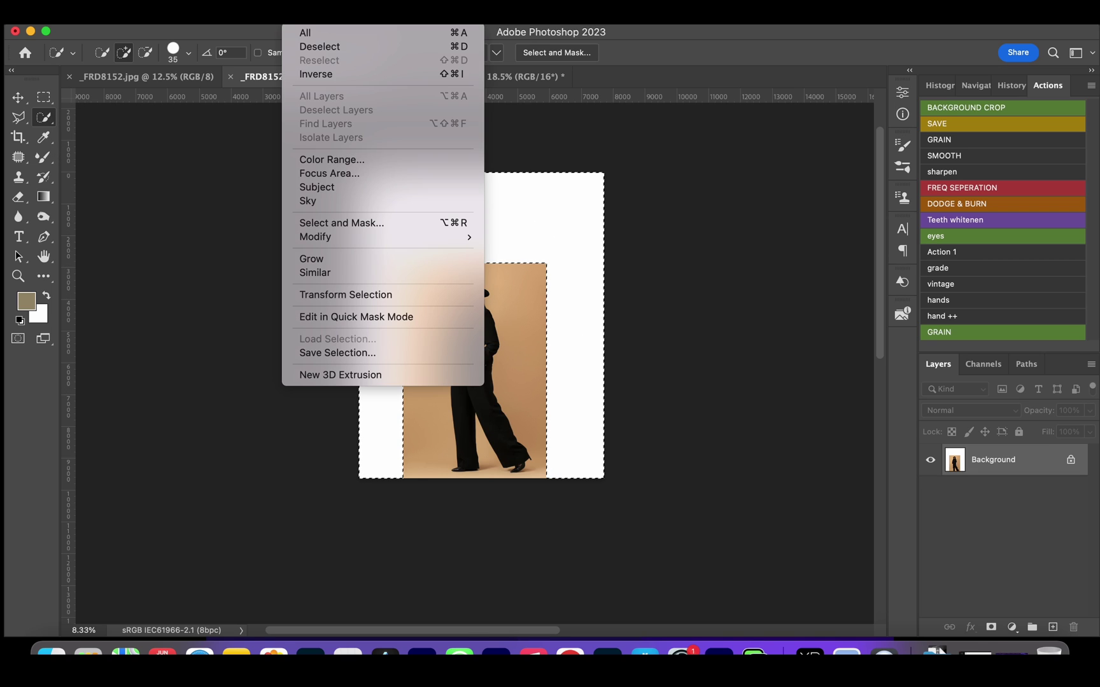
pyautogui.moveTo(378, 237)
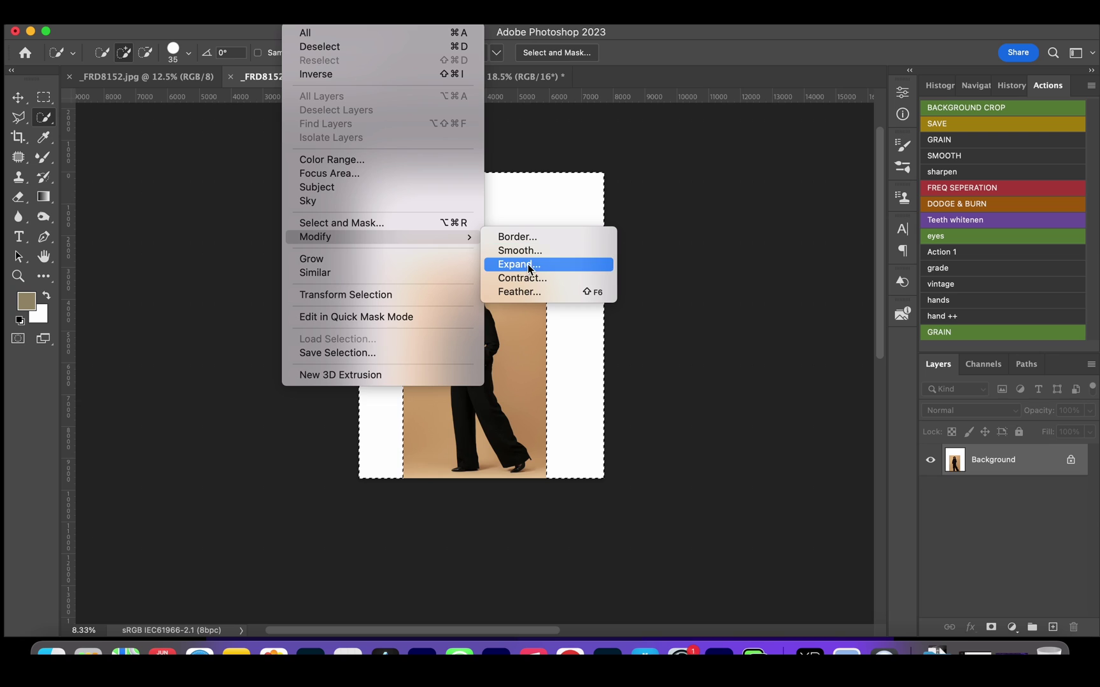
pyautogui.click(527, 264)
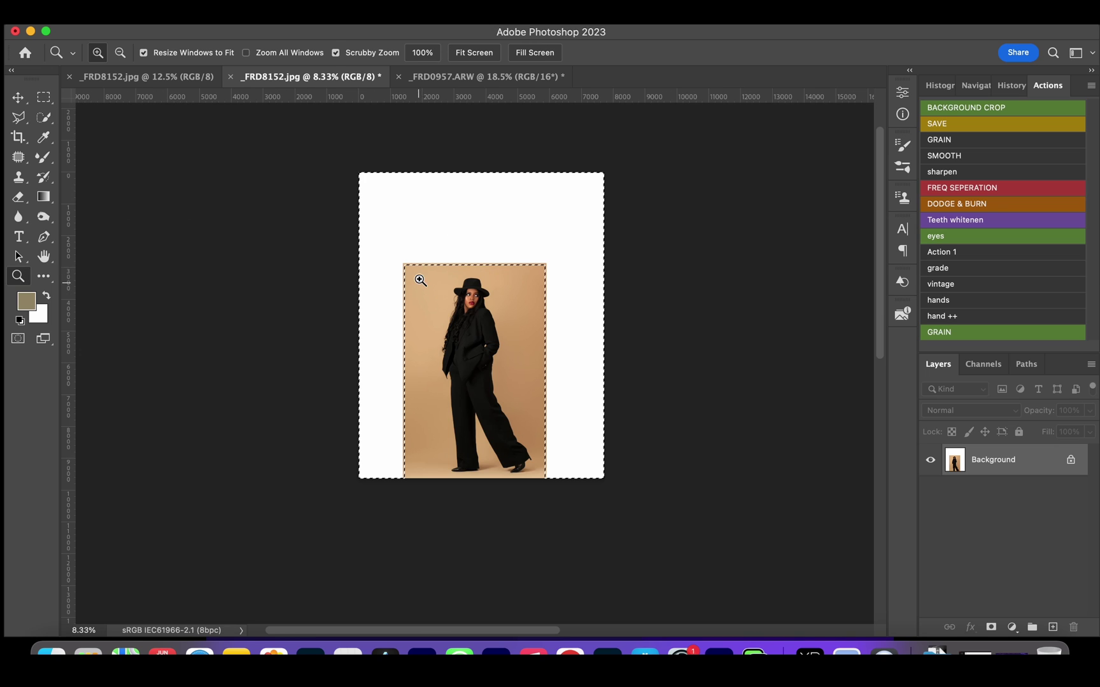
# Zoom in and out to inspect the selection edge, then ready the Rectangular Marquee.
pyautogui.moveTo(422, 283); pyautogui.dragTo(503, 257)
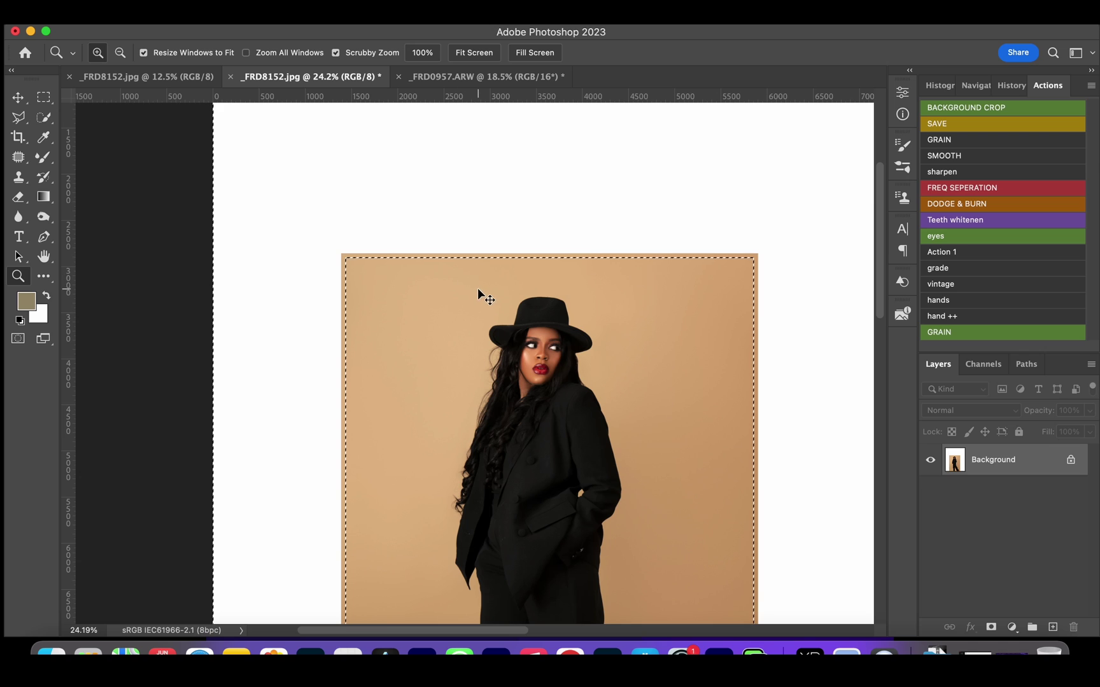
pyautogui.moveTo(478, 292)
pyautogui.mouseDown()
pyautogui.moveTo(468, 310)
pyautogui.moveTo(525, 317)
pyautogui.mouseUp()
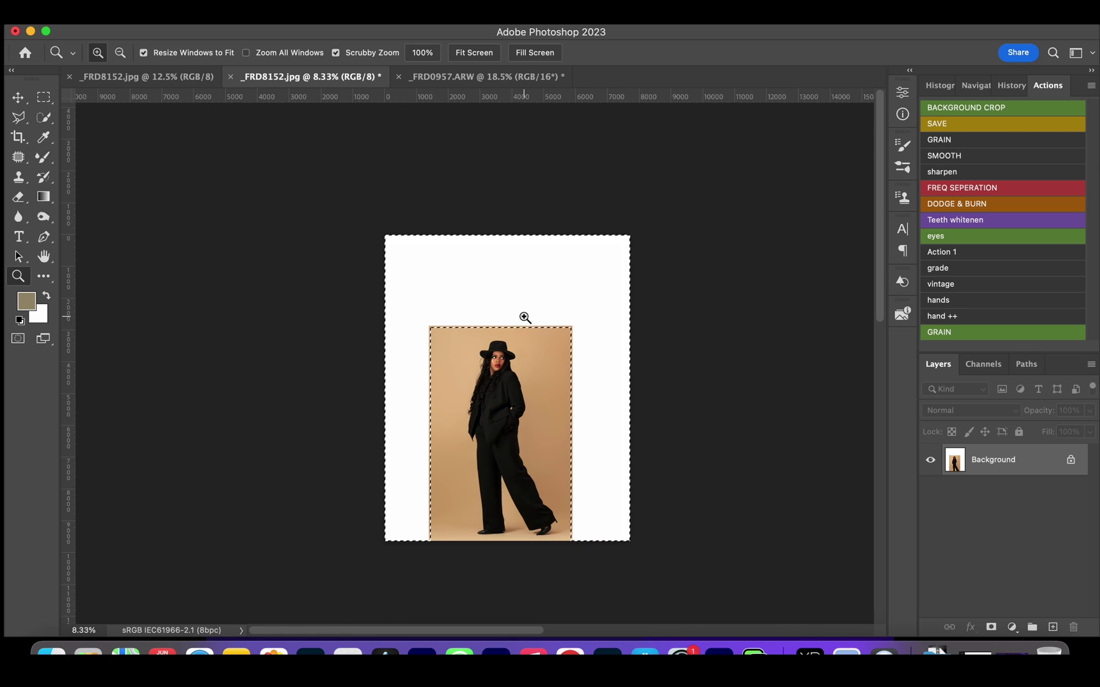
pyautogui.click(520, 352)
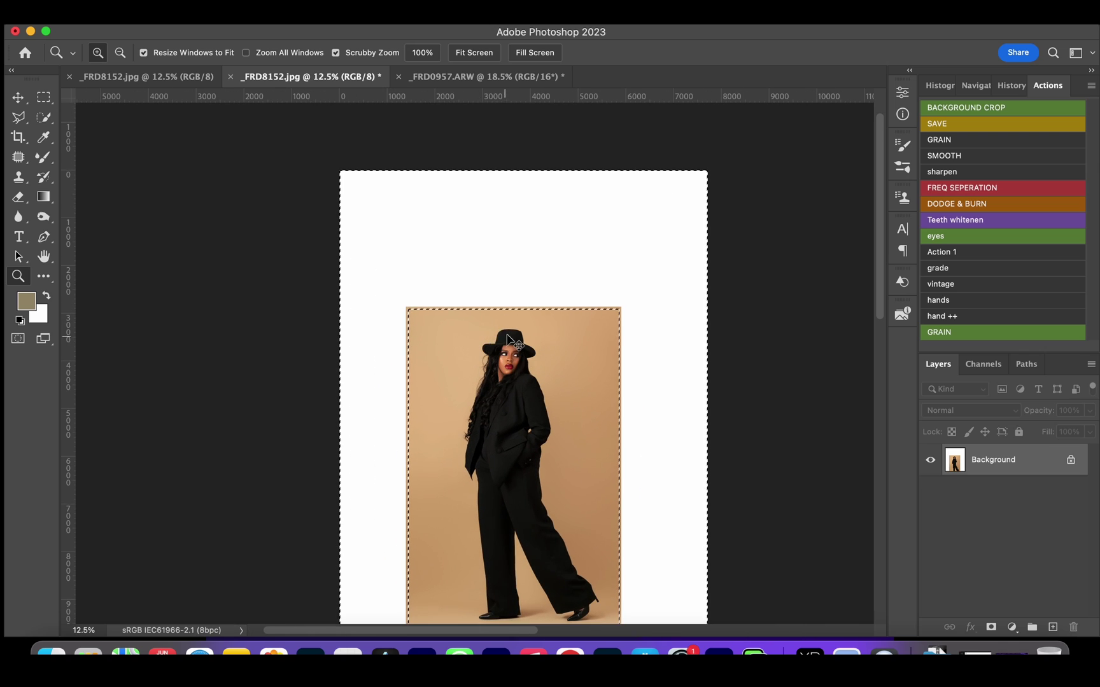
pyautogui.keyDown('alt'); pyautogui.click(507, 337); pyautogui.keyUp('alt')
pyautogui.click(386, 164)
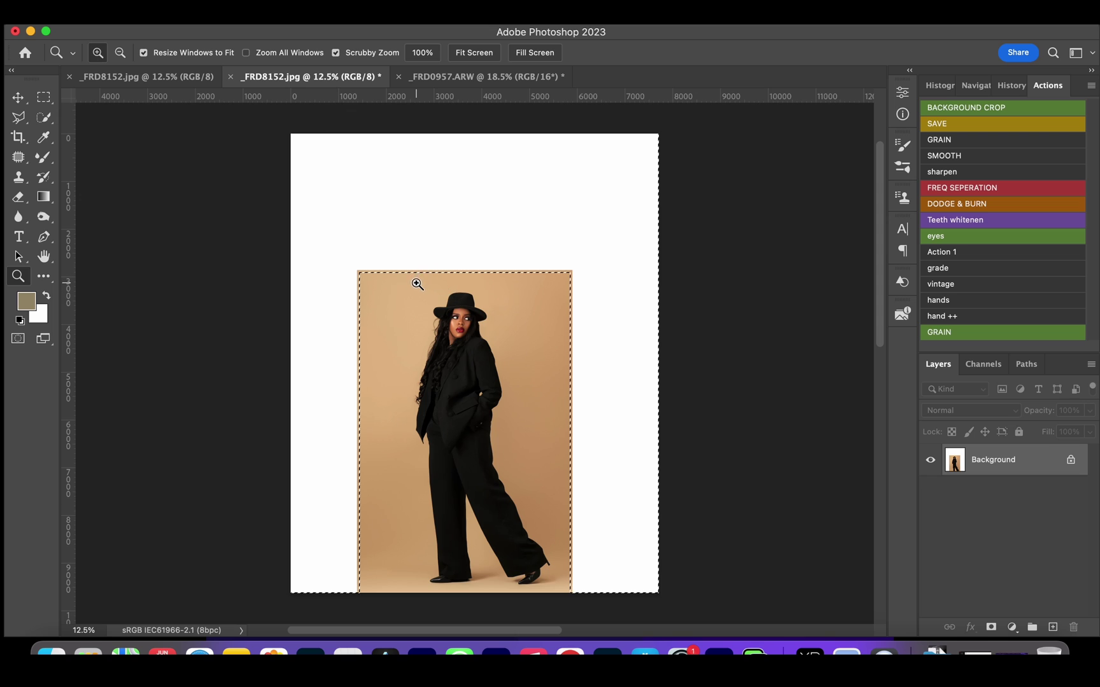
pyautogui.press('m')
# Run a Content-Aware Fill on the selected white area to generate tan backdrop.
pyautogui.rightClick(395, 250)
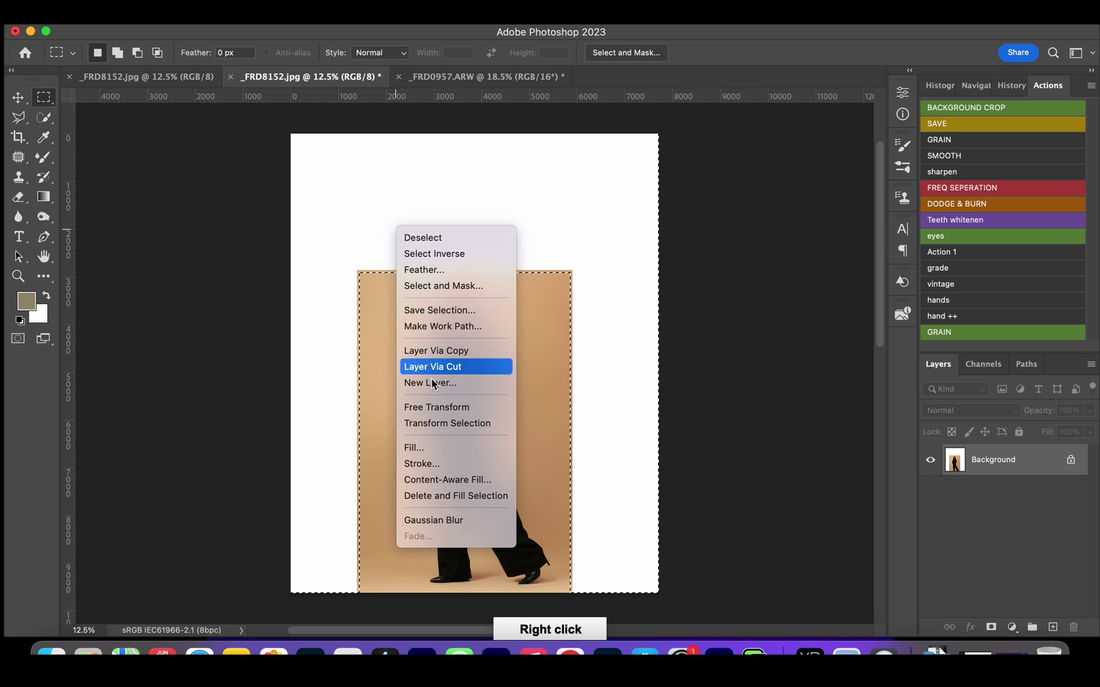
pyautogui.click(414, 447)
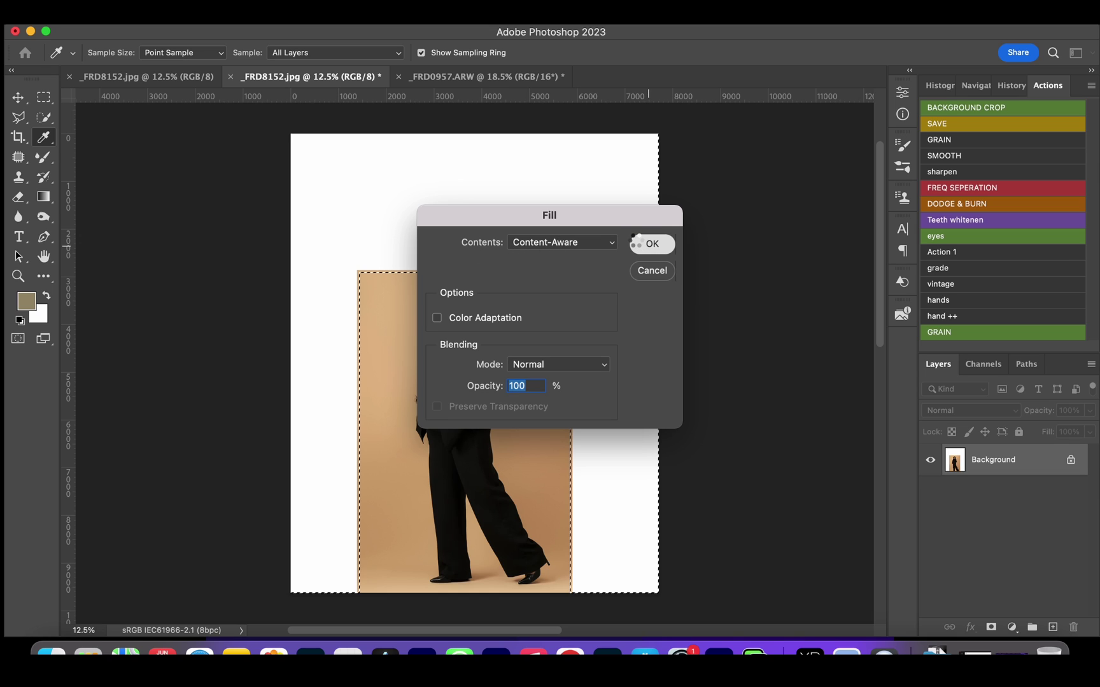
pyautogui.click(648, 245)
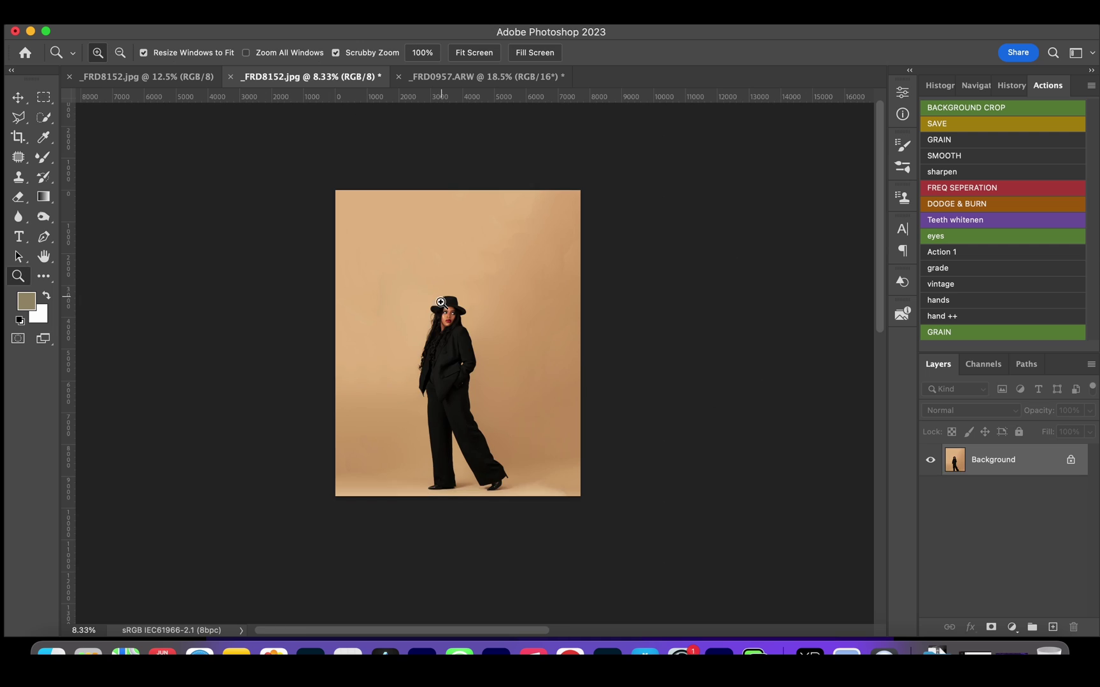
pyautogui.moveTo(481, 292); pyautogui.dragTo(467, 288)
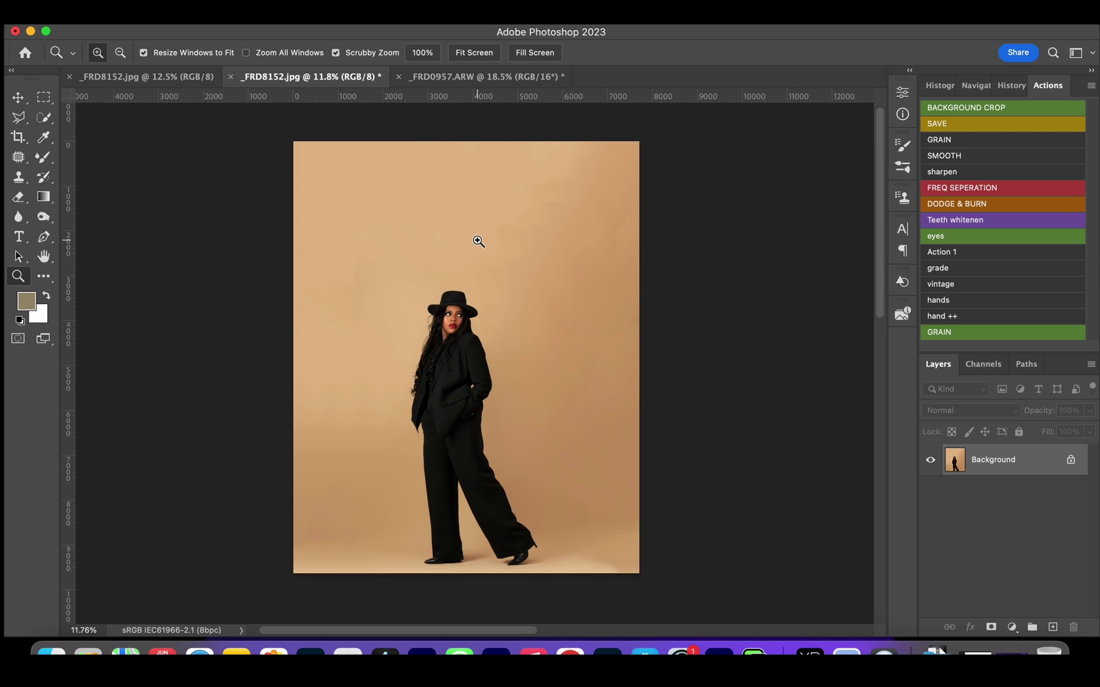
# Undo the fill, deselect, and marquee a thin strip across the photo's top edge.
pyautogui.press('cmd+z')
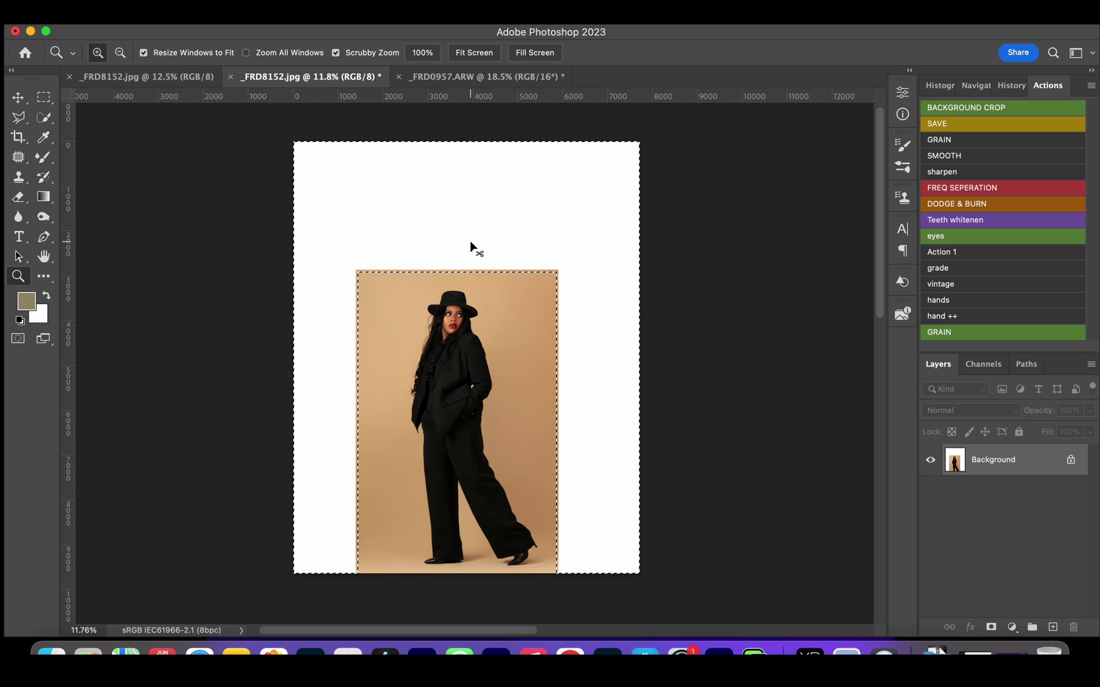
pyautogui.press('m')
pyautogui.click(250, 172)
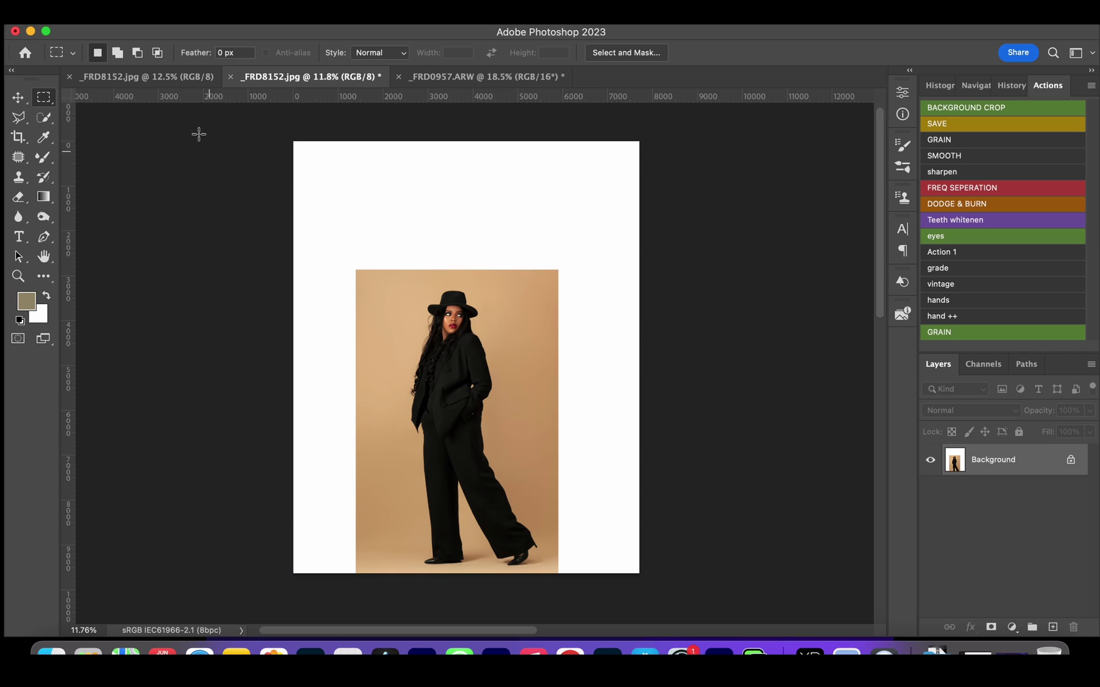
pyautogui.rightClick(44, 103)
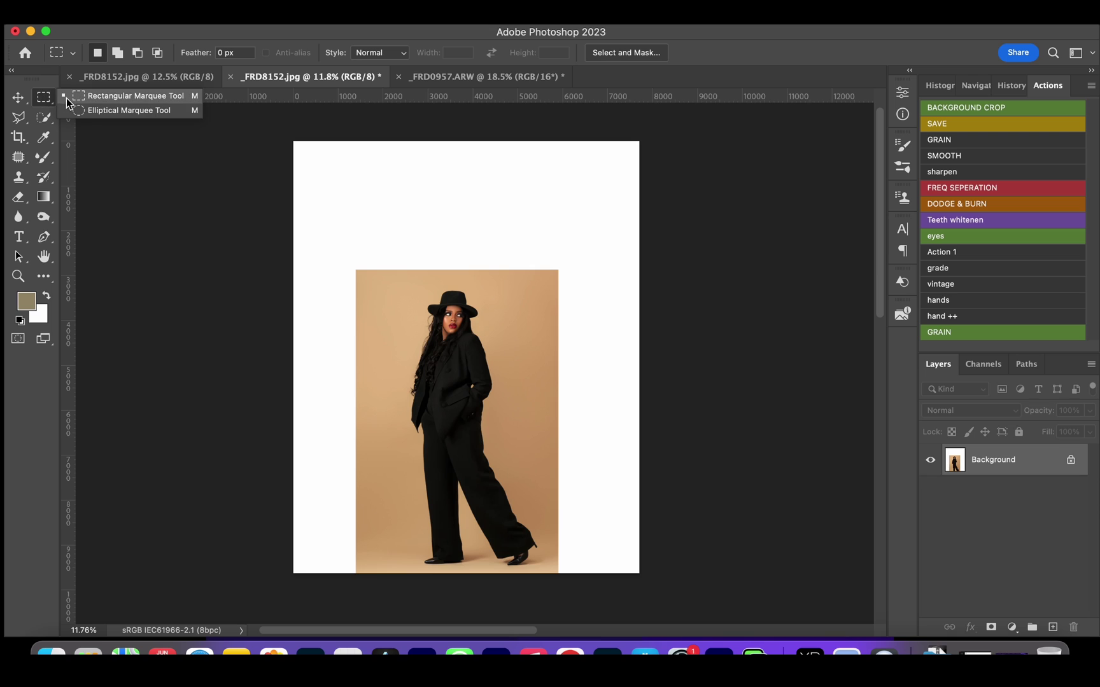
pyautogui.click(103, 97)
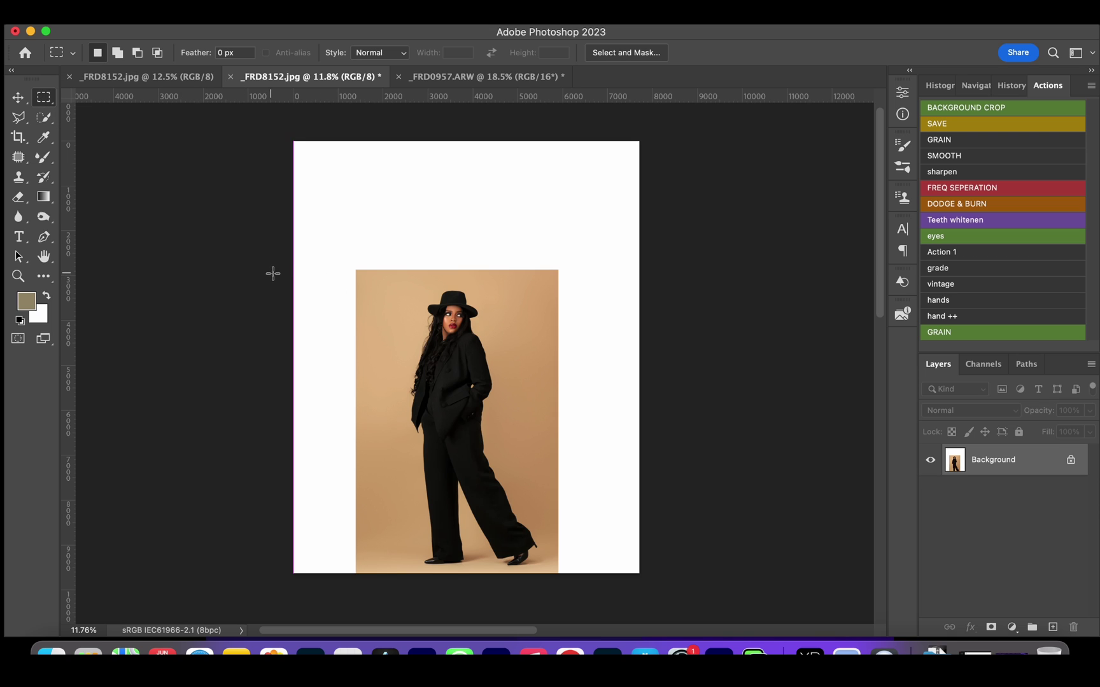
pyautogui.moveTo(286, 273); pyautogui.dragTo(650, 284)
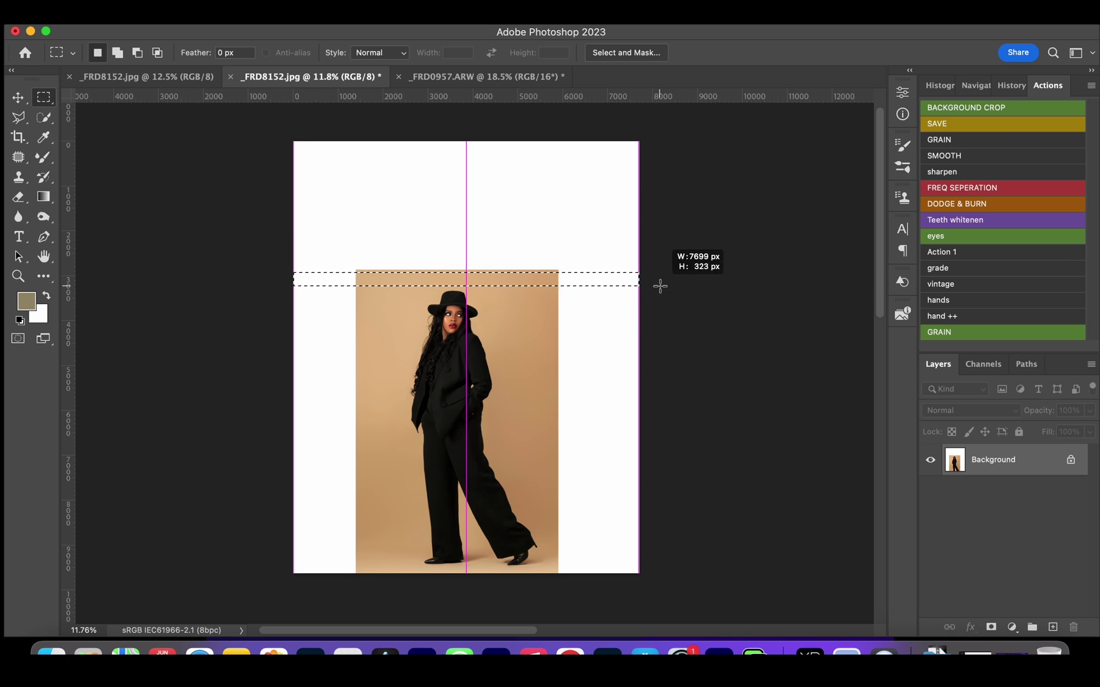
# Free-transform the top strip, stretching it up to the canvas top, and commit.
pyautogui.moveTo(651, 284); pyautogui.dragTo(662, 273)
pyautogui.hotkey('ctrl', 't')
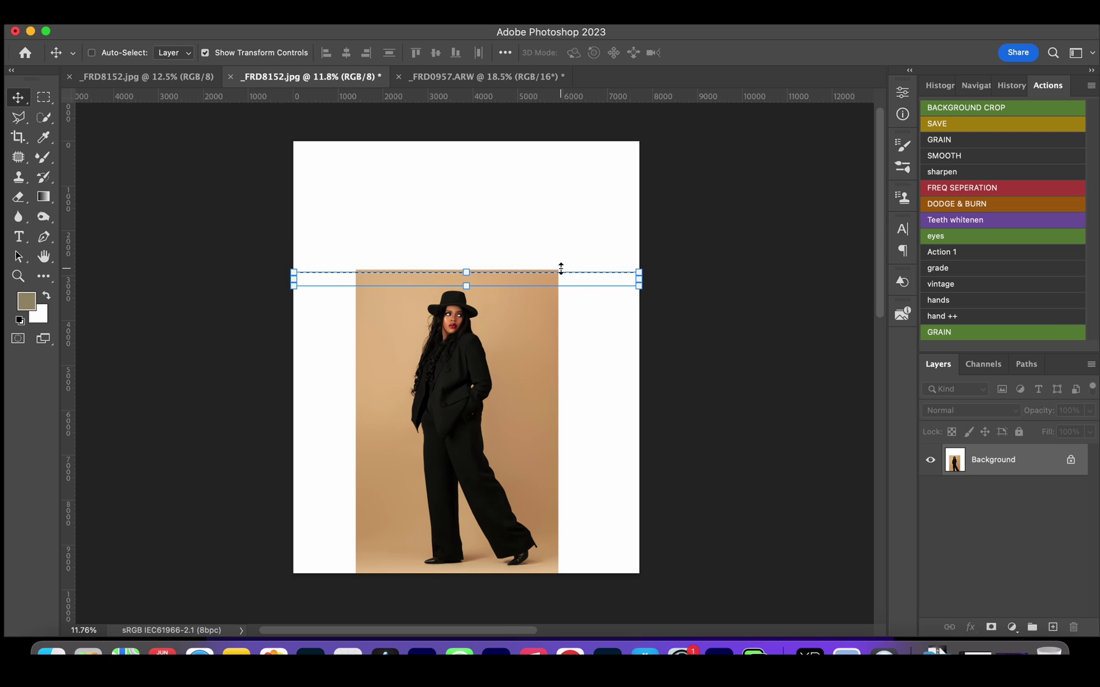
pyautogui.click(468, 273)
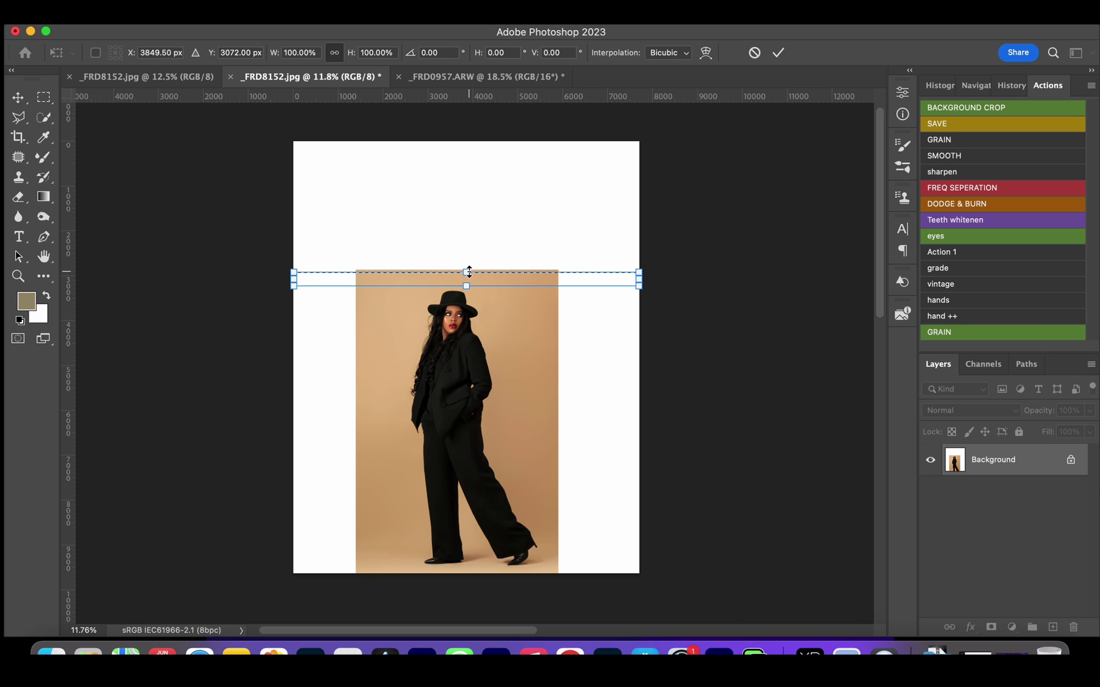
pyautogui.moveTo(469, 273); pyautogui.dragTo(464, 145)
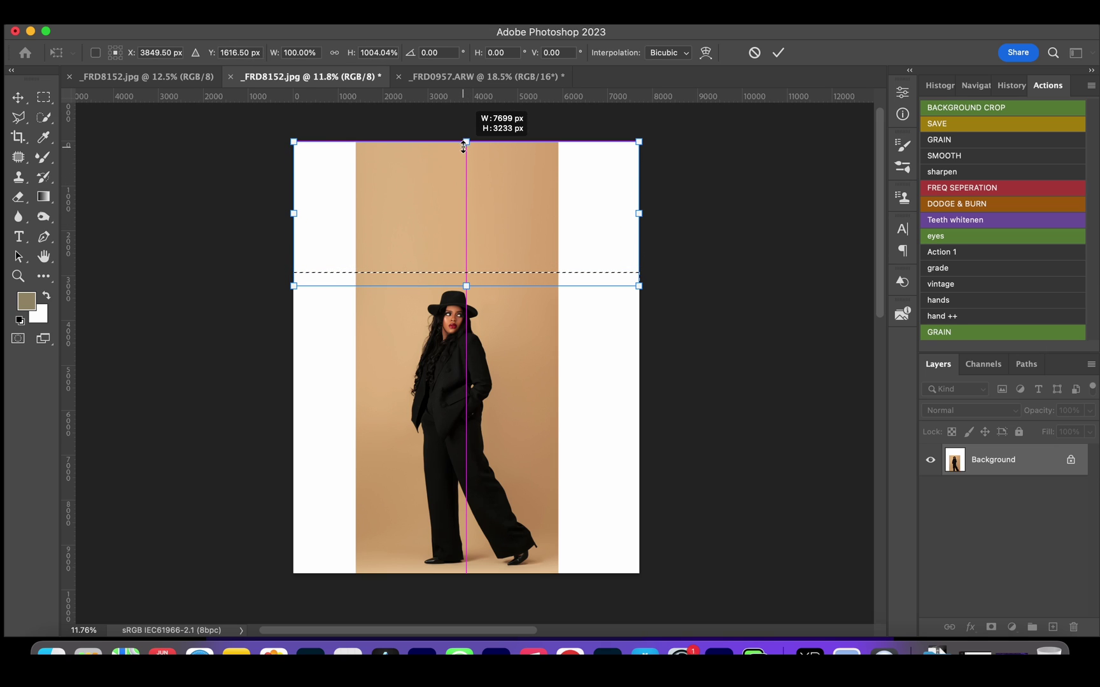
pyautogui.click(778, 52)
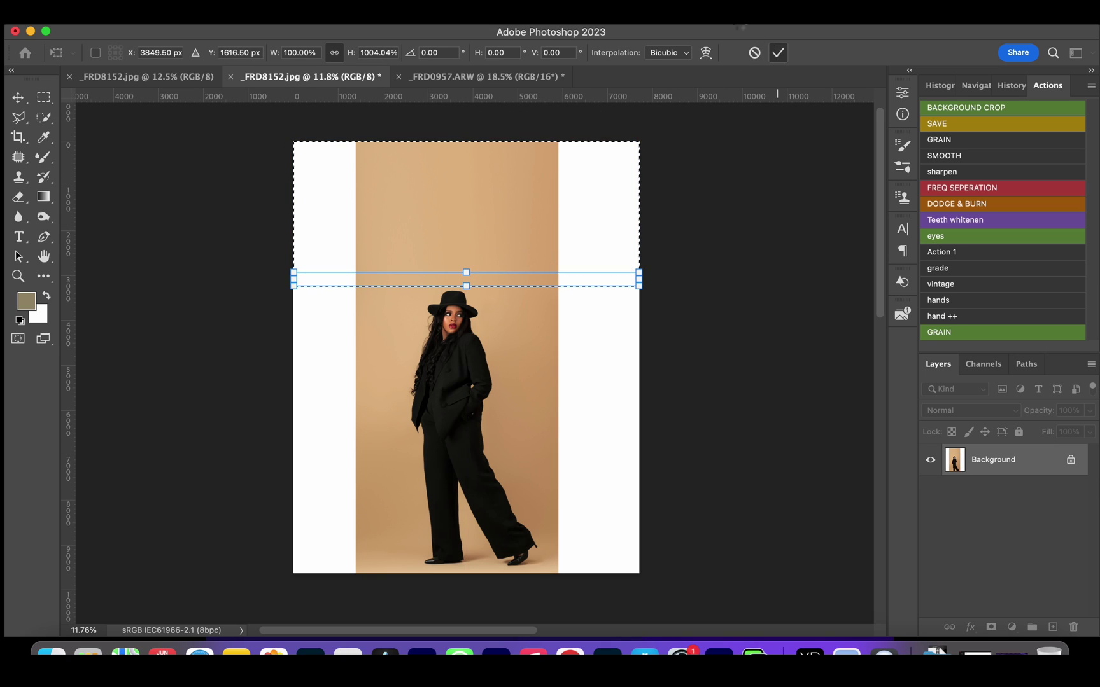
# Marquee a narrow vertical strip of backdrop beside the left white border.
pyautogui.click(44, 98)
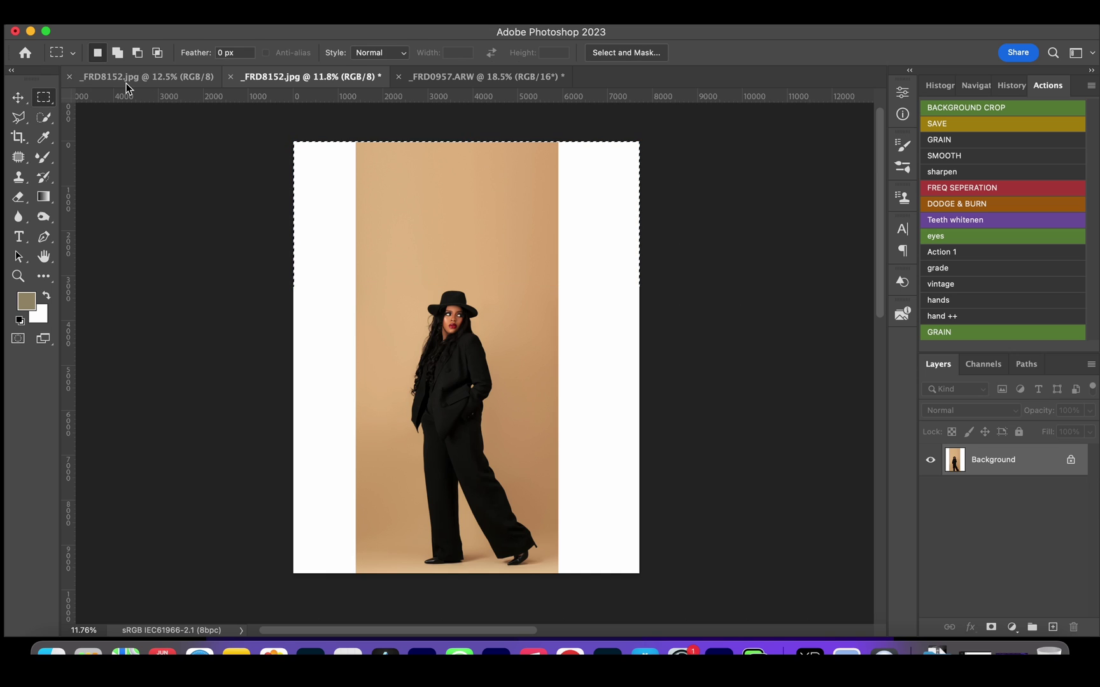
pyautogui.moveTo(364, 139); pyautogui.dragTo(385, 578)
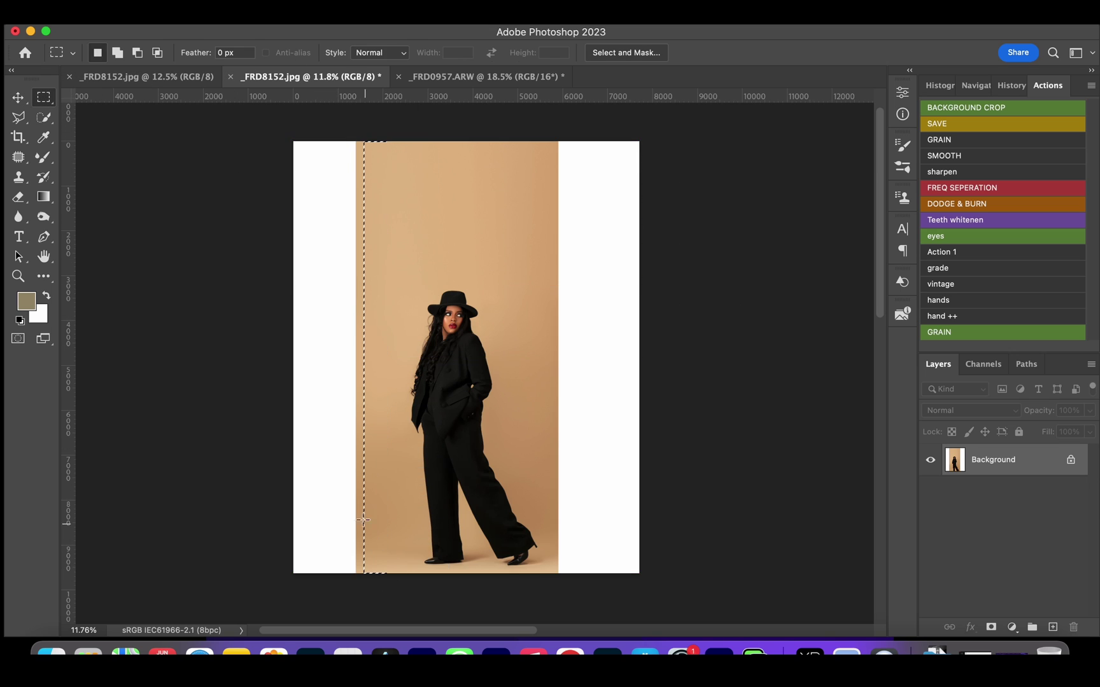
# Stretch the left backdrop strip over the left white border and commit.
pyautogui.press('v')
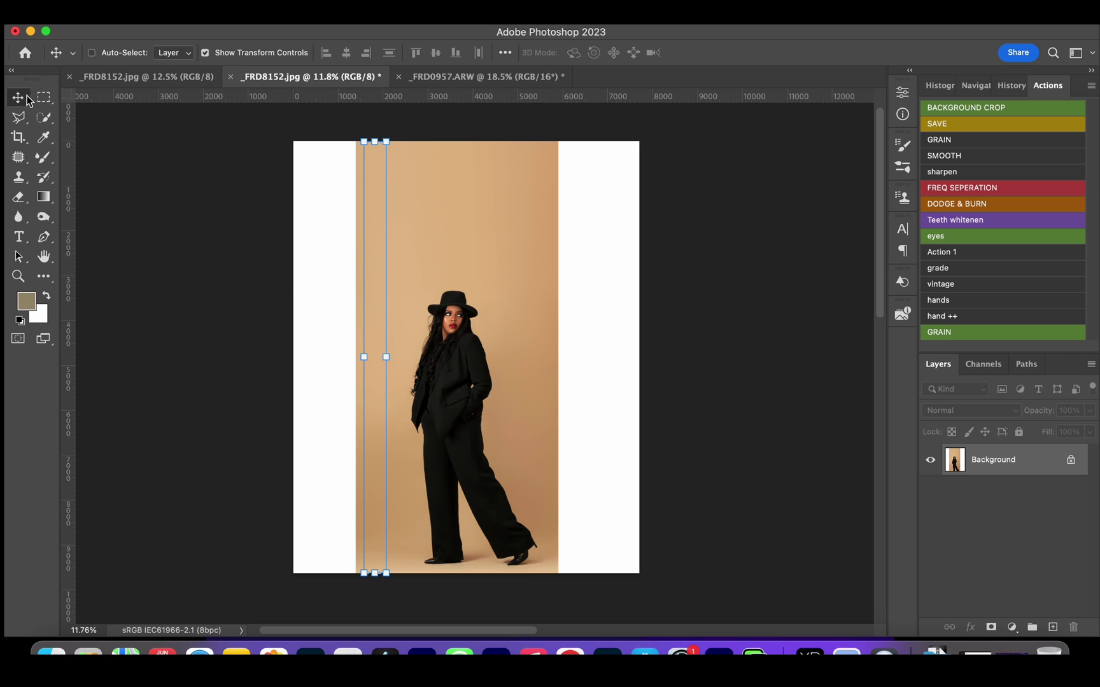
pyautogui.moveTo(363, 357)
pyautogui.mouseDown()
pyautogui.moveTo(280, 350)
pyautogui.moveTo(292, 351)
pyautogui.mouseUp()
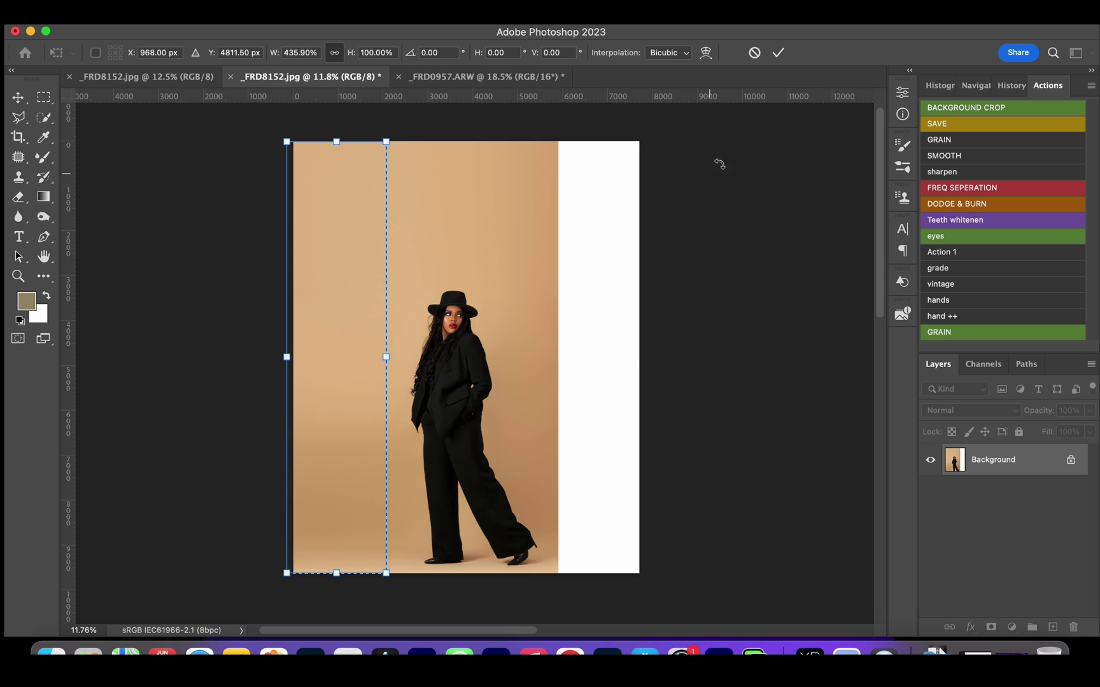
pyautogui.click(777, 53)
pyautogui.press('m')
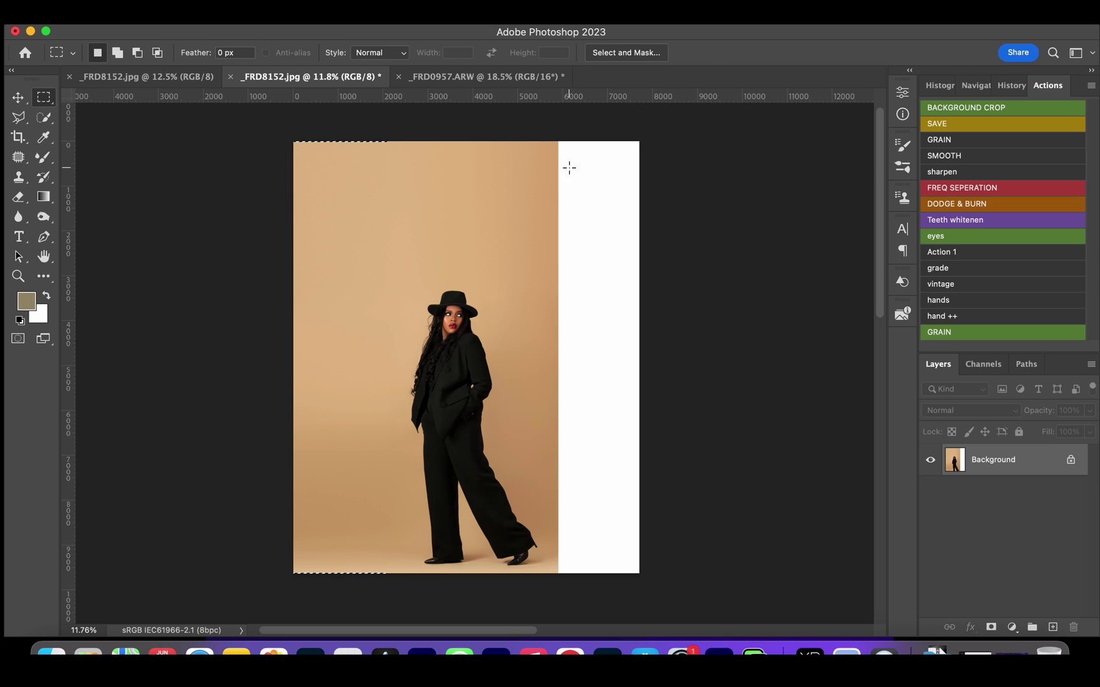
# Select and stretch a right backdrop strip across the right white border, commit and deselect.
pyautogui.moveTo(544, 137); pyautogui.dragTo(559, 573)
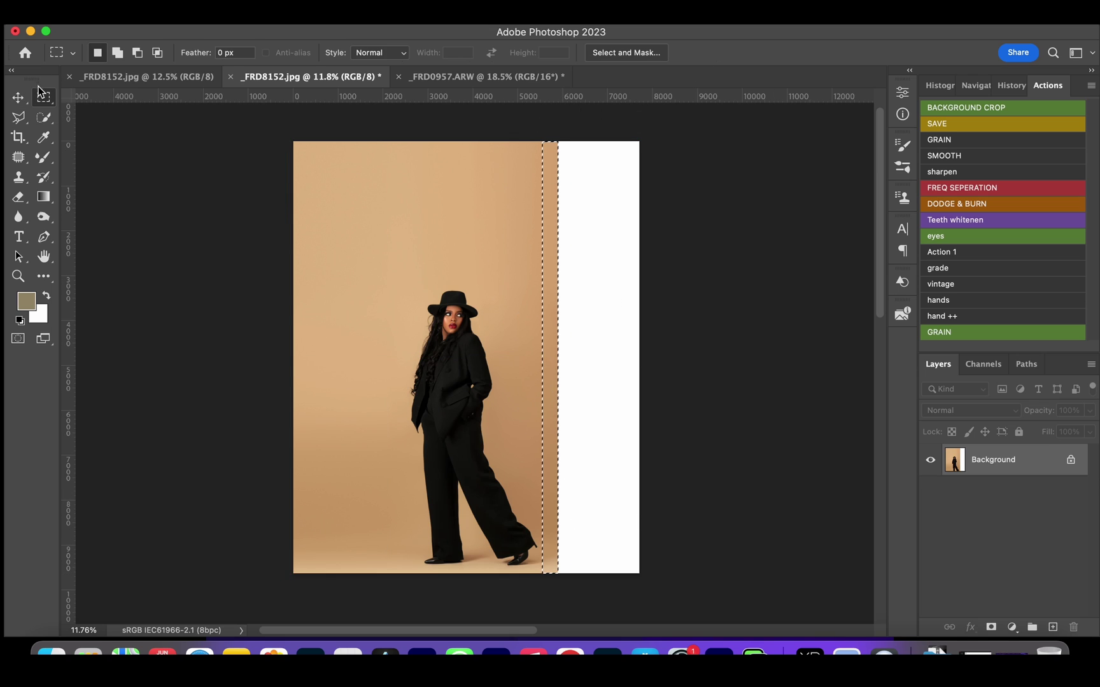
pyautogui.press('v')
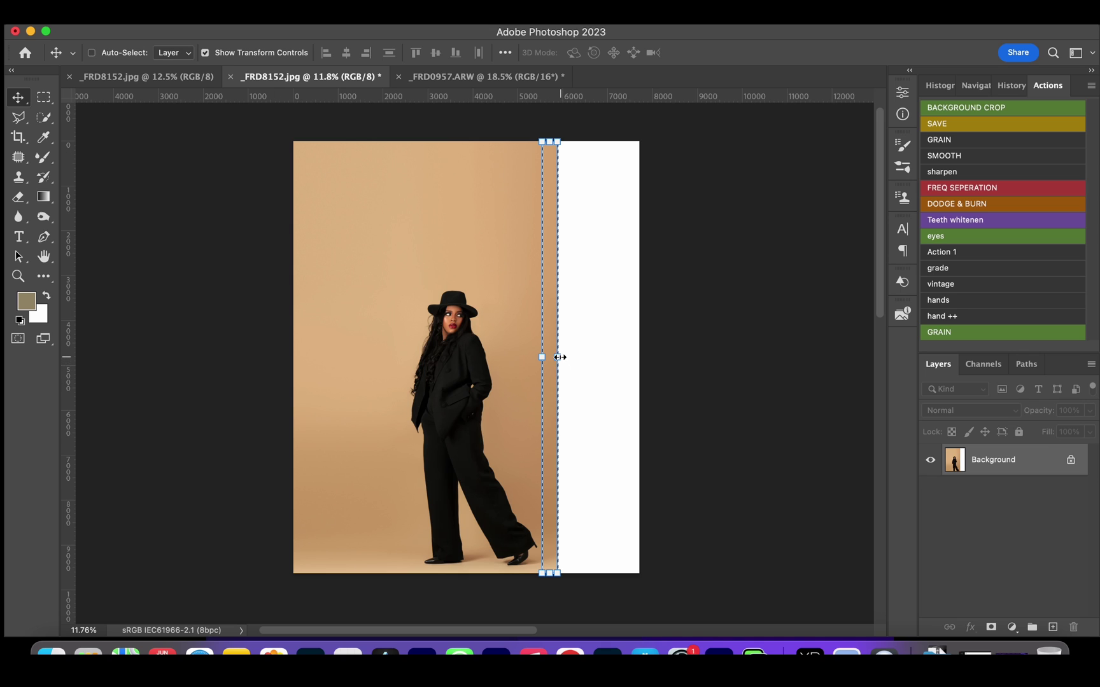
pyautogui.moveTo(559, 357); pyautogui.dragTo(639, 356)
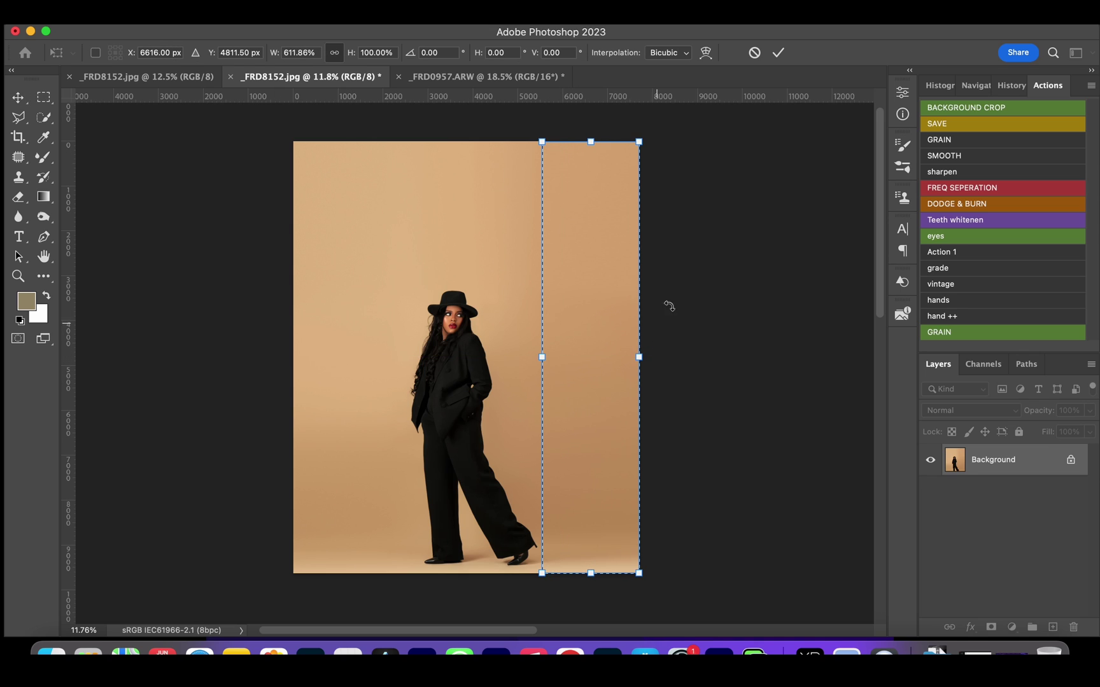
pyautogui.click(777, 53)
pyautogui.press('super+d')
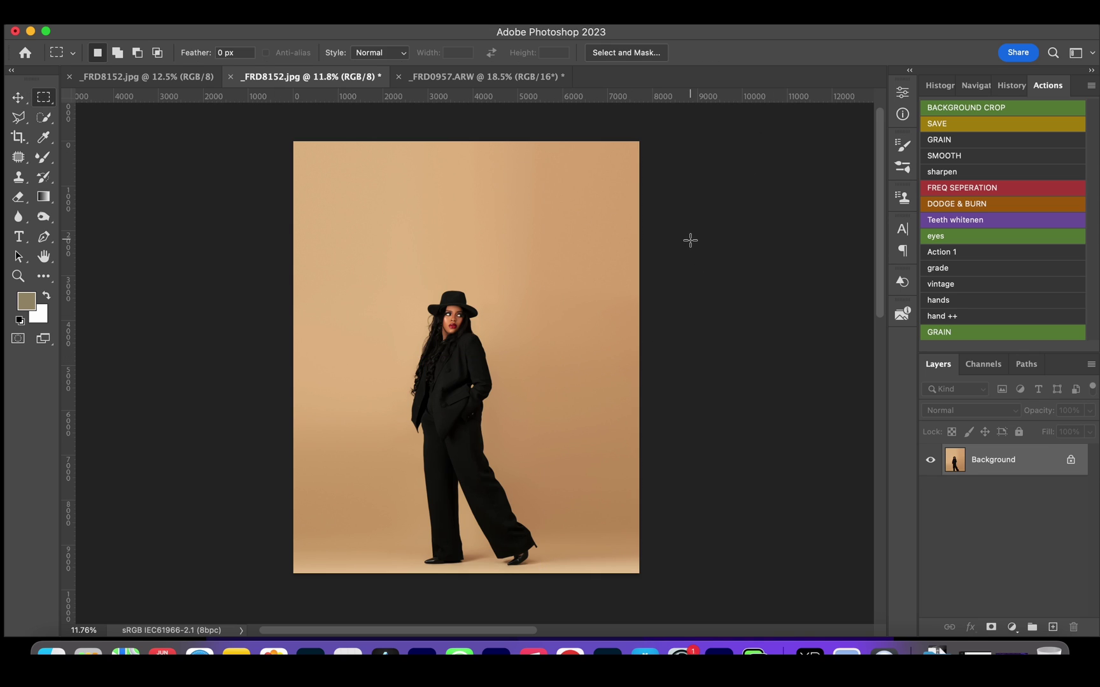
pyautogui.press('z')
pyautogui.moveTo(483, 323); pyautogui.dragTo(511, 307)
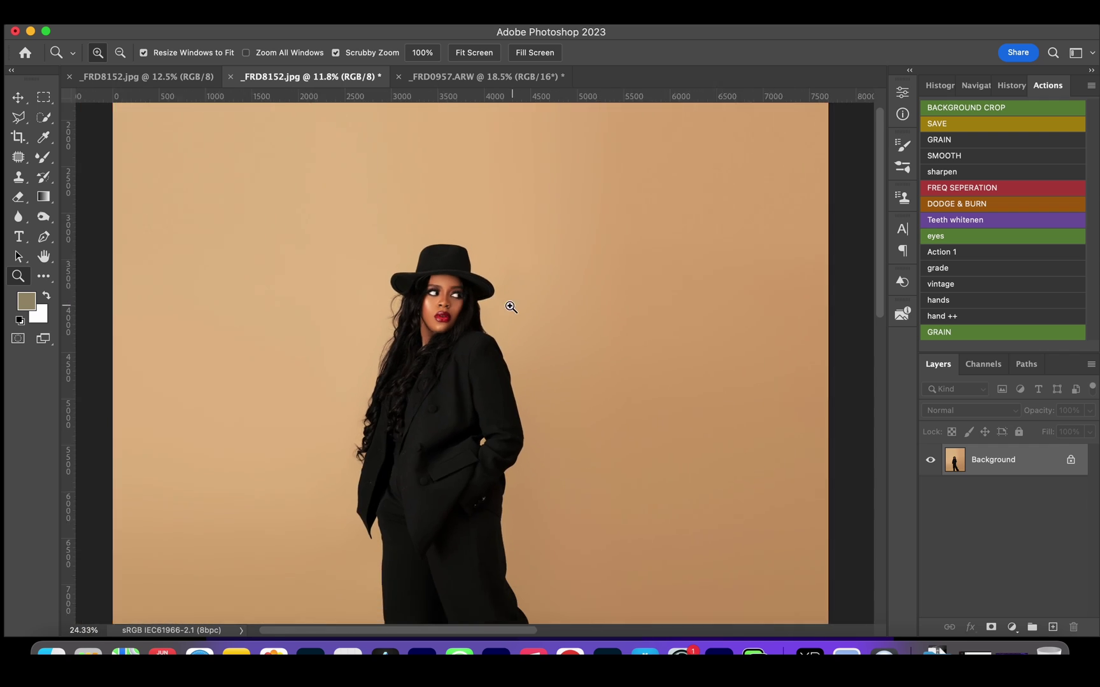
# Fit the portrait in the window and switch to the _FRD0957.ARW document.
pyautogui.press('super+minus')
pyautogui.press('super+minus')
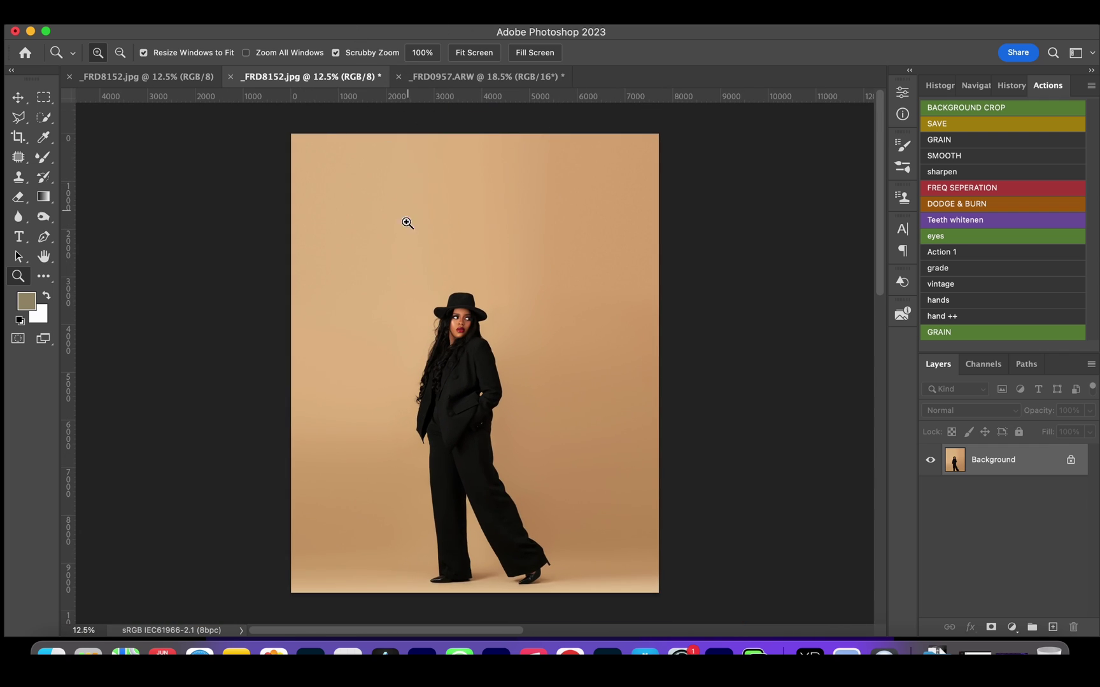
pyautogui.click(435, 79)
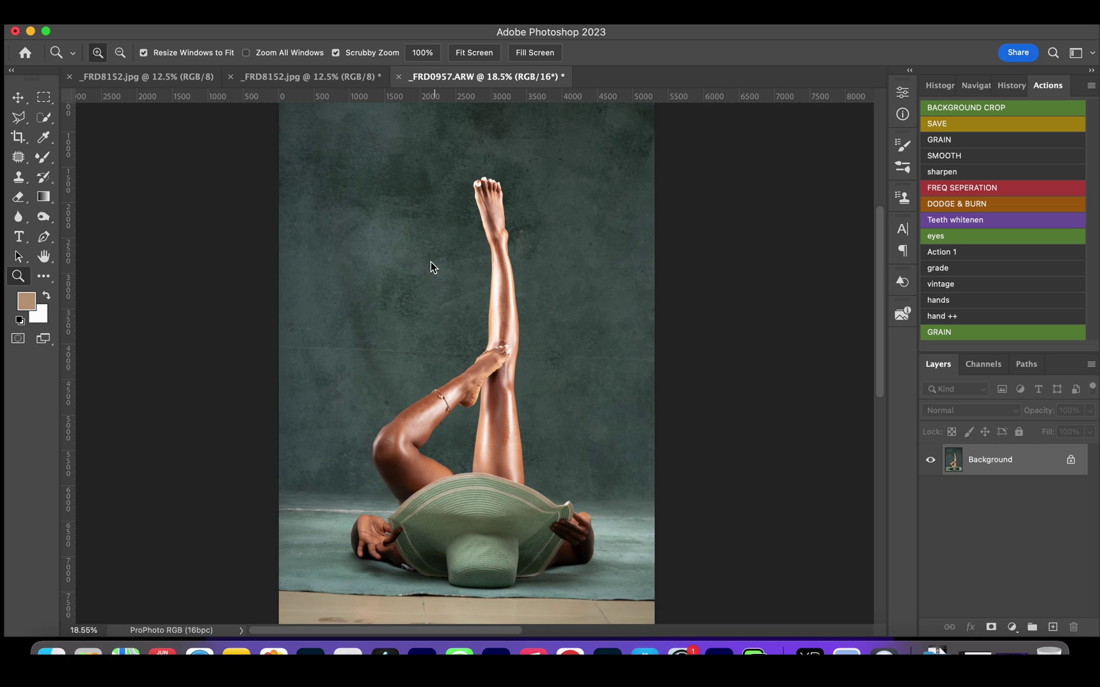
# Start a 4:5 crop on the green photo and enlarge the frame beyond its top-right.
pyautogui.moveTo(525, 290); pyautogui.dragTo(494, 298)
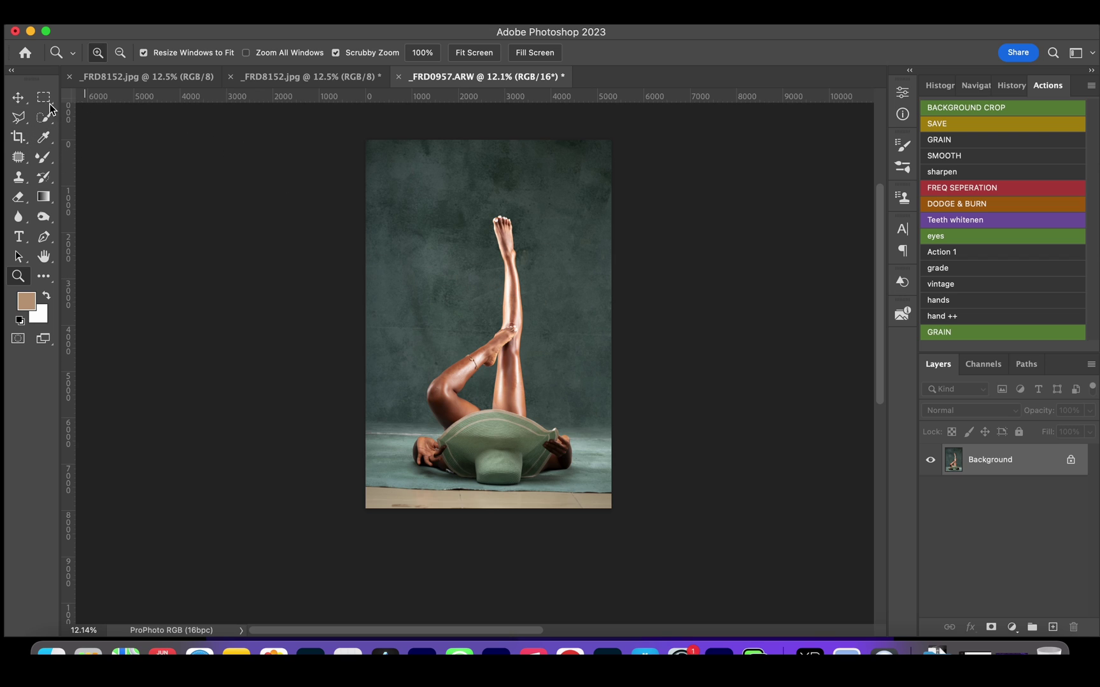
pyautogui.click(19, 138)
pyautogui.scroll(-3, 481, 191)
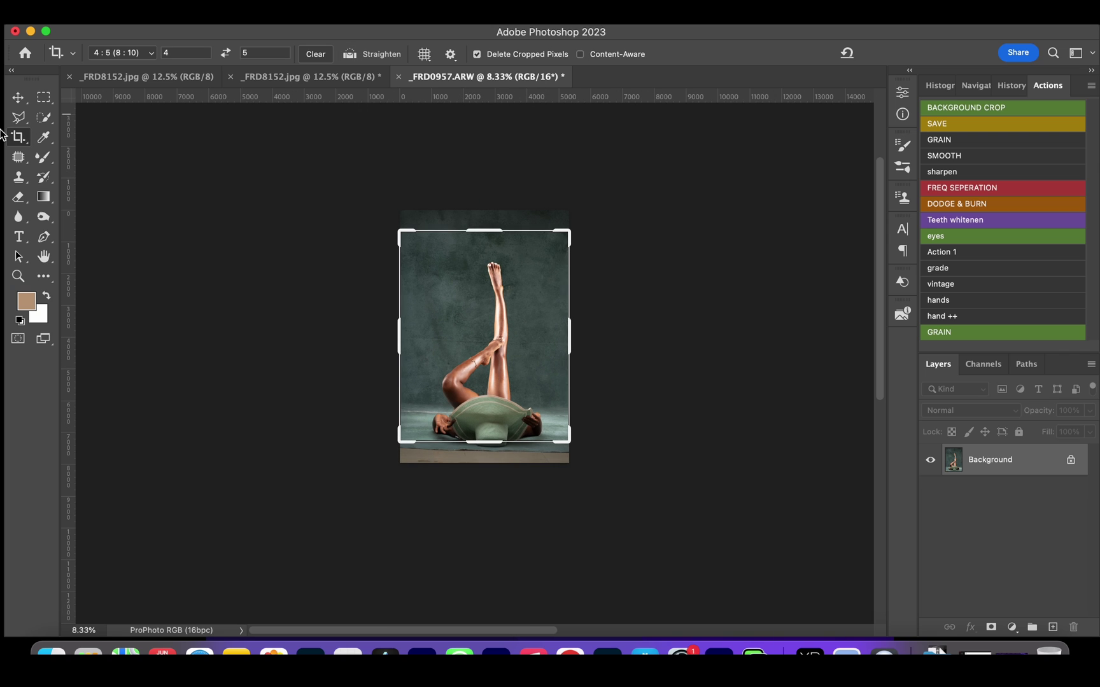
pyautogui.moveTo(567, 232); pyautogui.dragTo(586, 198)
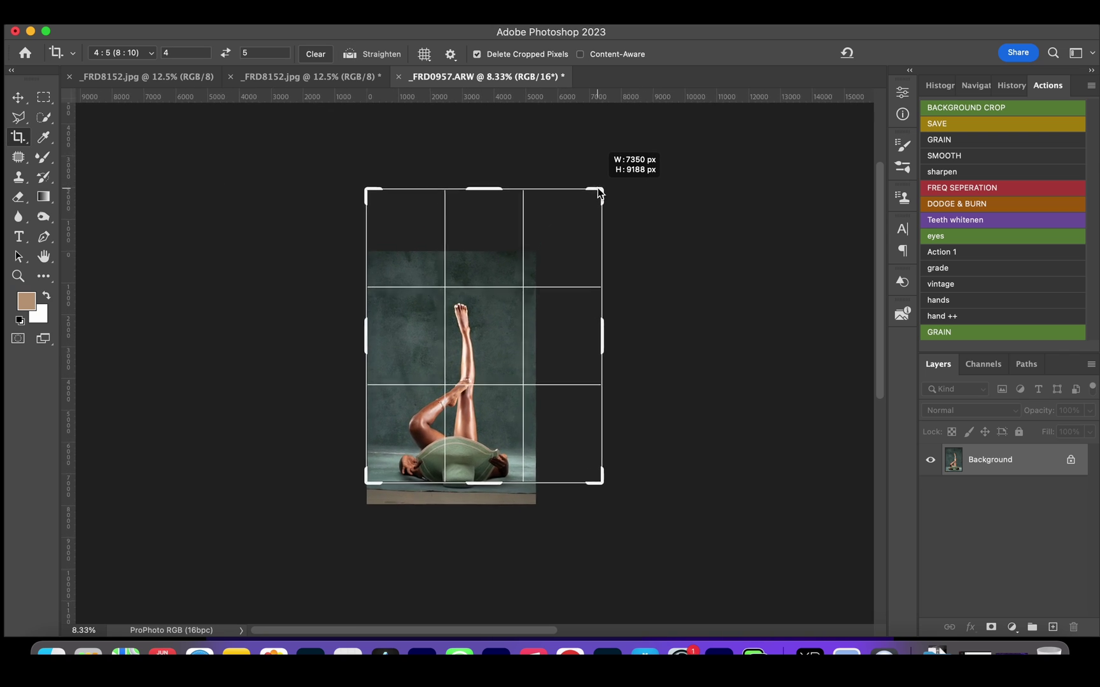
pyautogui.moveTo(586, 197); pyautogui.dragTo(604, 186)
# Reposition the photo inside the enlarged frame and commit the 4:5 crop.
pyautogui.moveTo(473, 311); pyautogui.dragTo(483, 310)
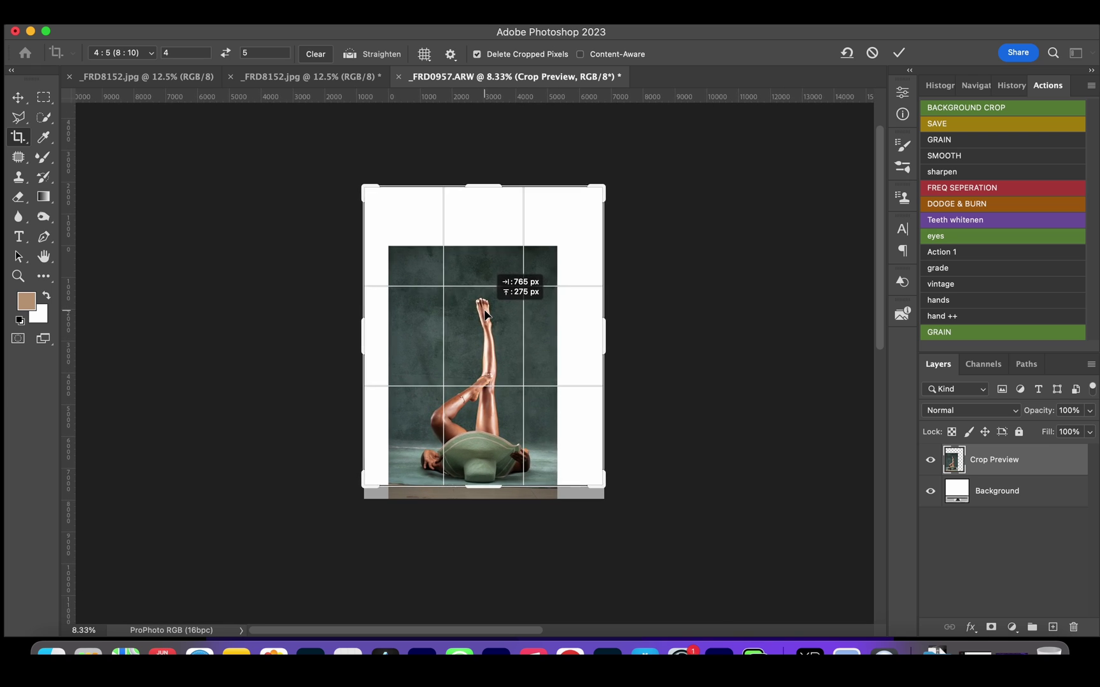
pyautogui.moveTo(486, 317); pyautogui.dragTo(490, 316)
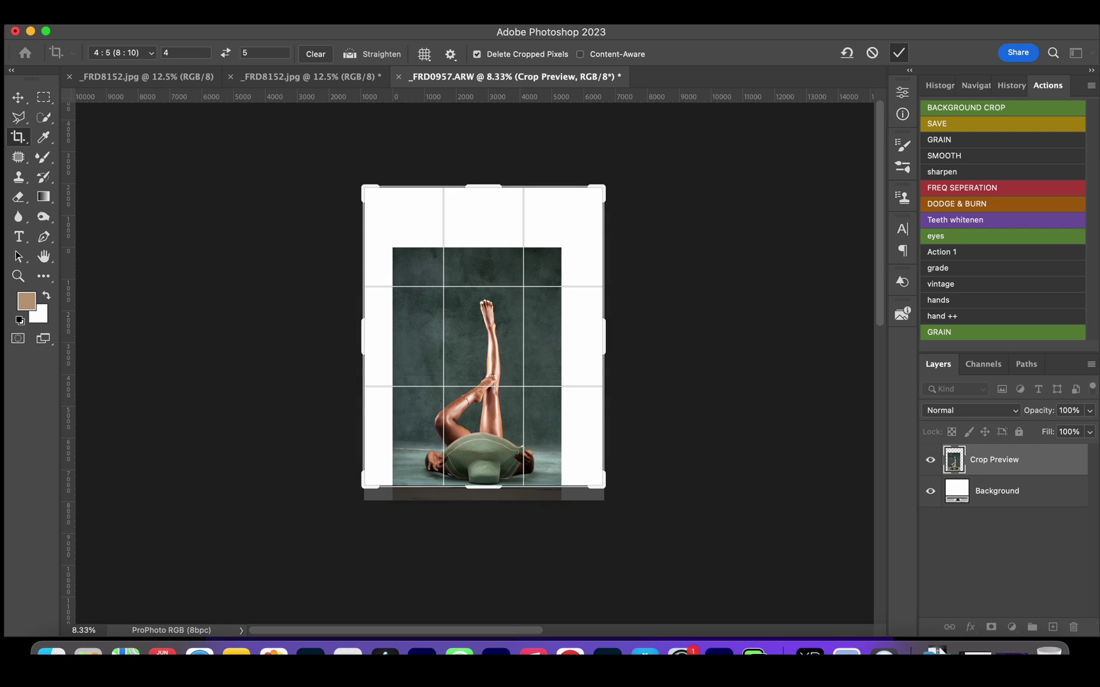
pyautogui.click(899, 52)
pyautogui.click(45, 97)
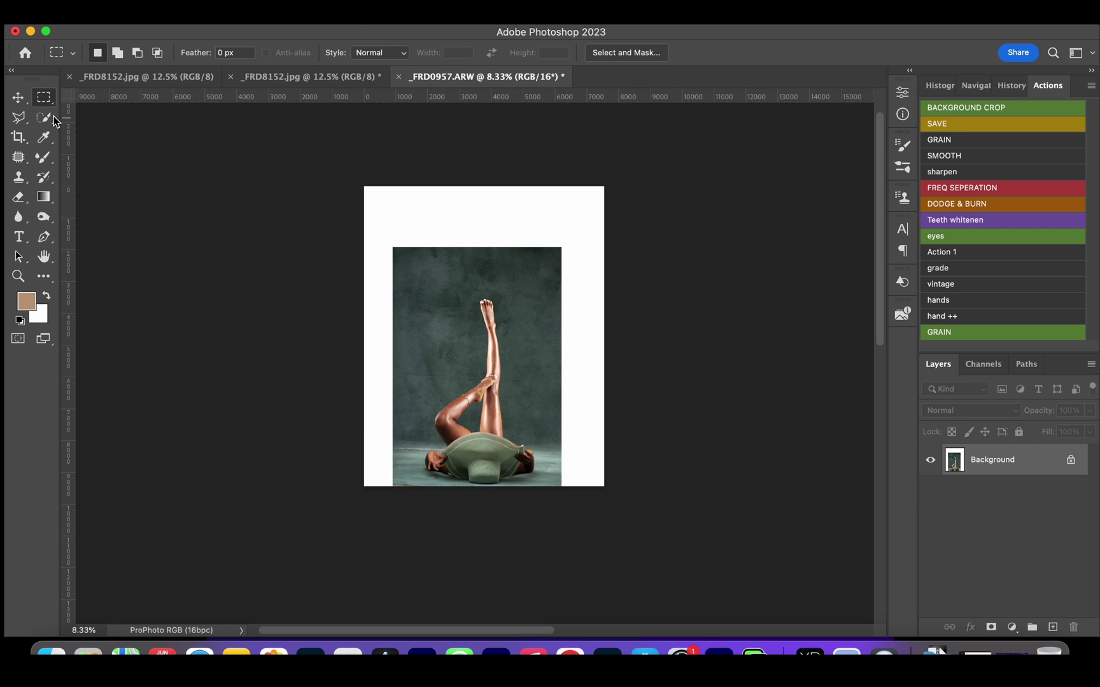
# Quick-select the whole white border around the green-backdrop photo.
pyautogui.click(45, 117)
pyautogui.rightClick(44, 117)
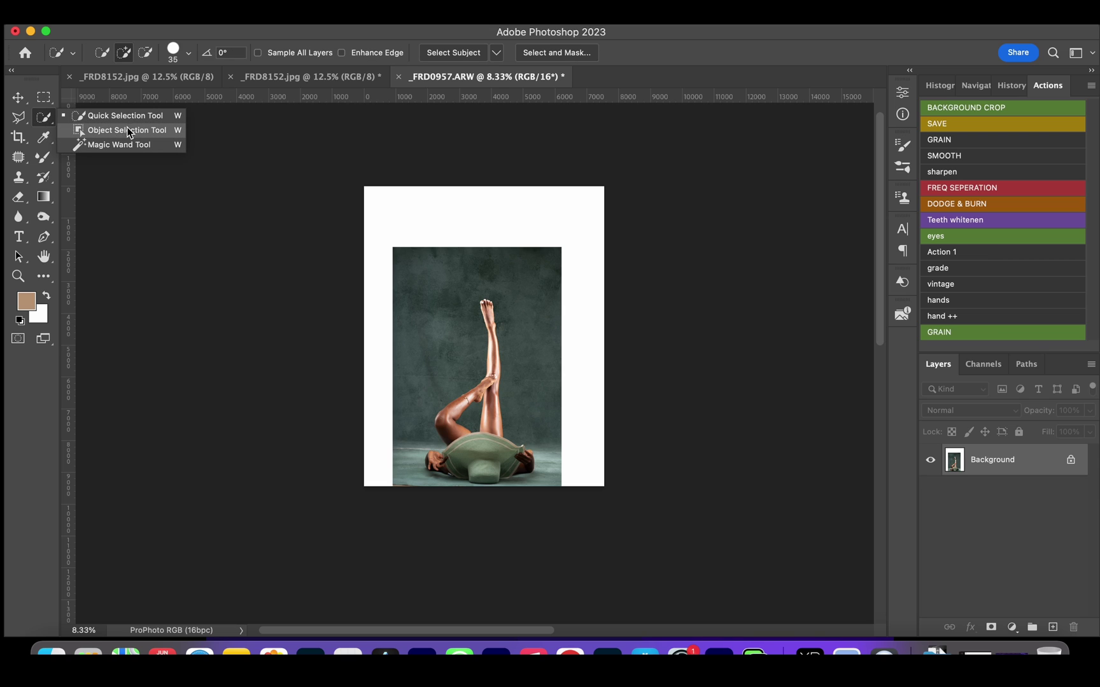
pyautogui.click(202, 145)
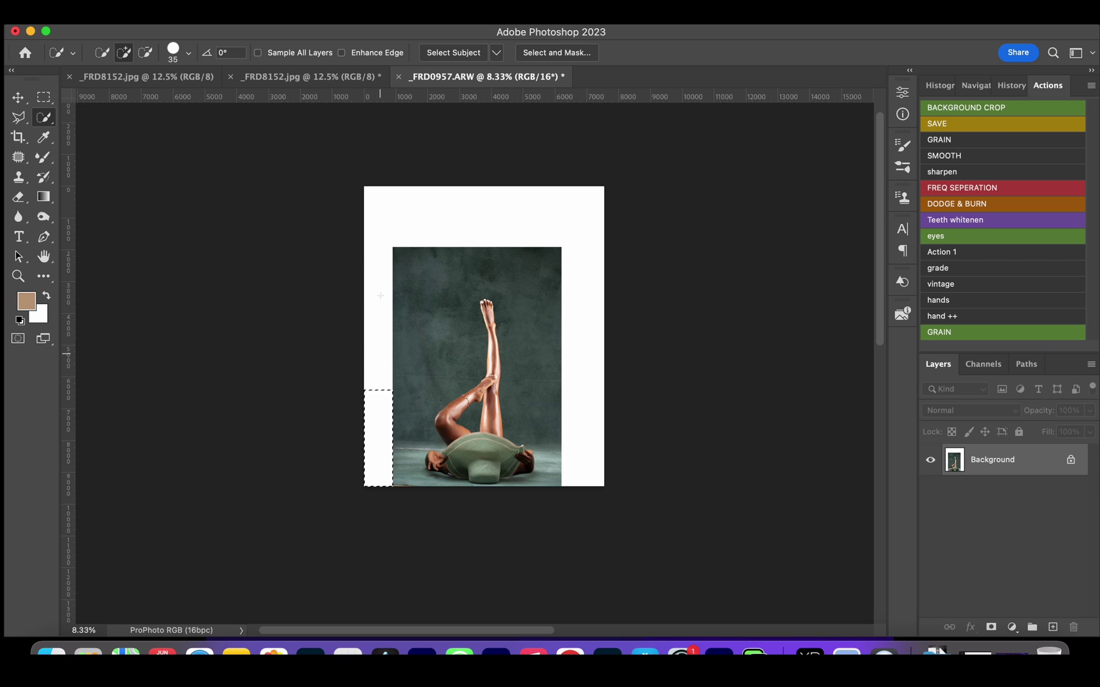
pyautogui.moveTo(382, 295); pyautogui.dragTo(449, 219)
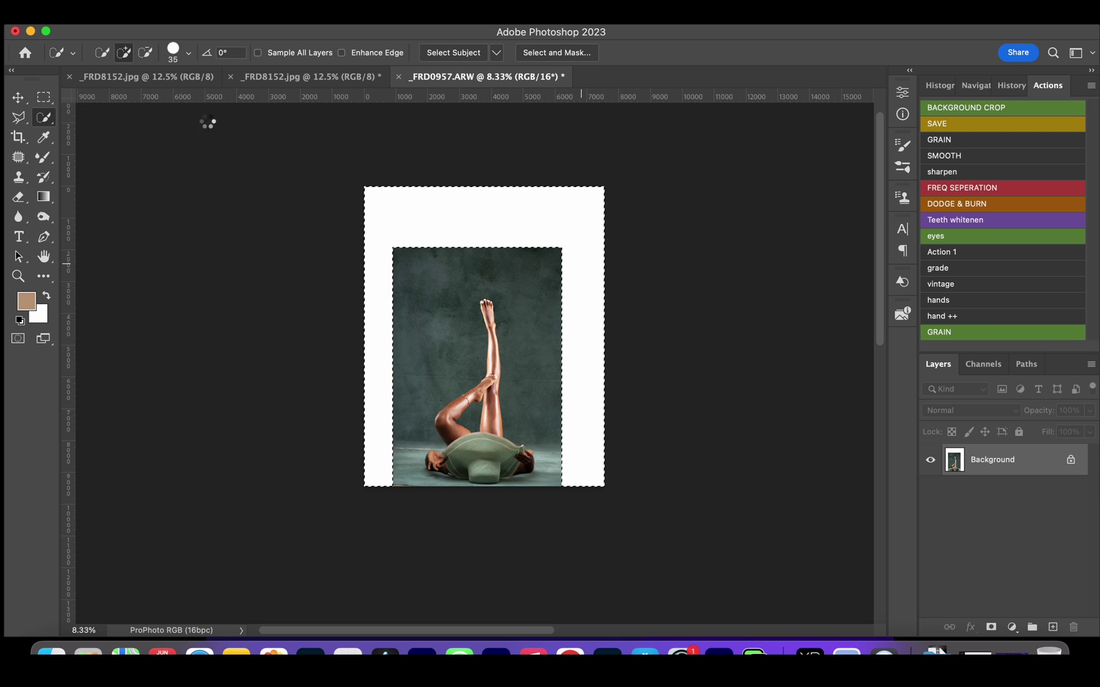
# Expand the border selection by 50 pixels via Select > Modify > Expand.
pyautogui.click(299, 12)
pyautogui.moveTo(361, 237)
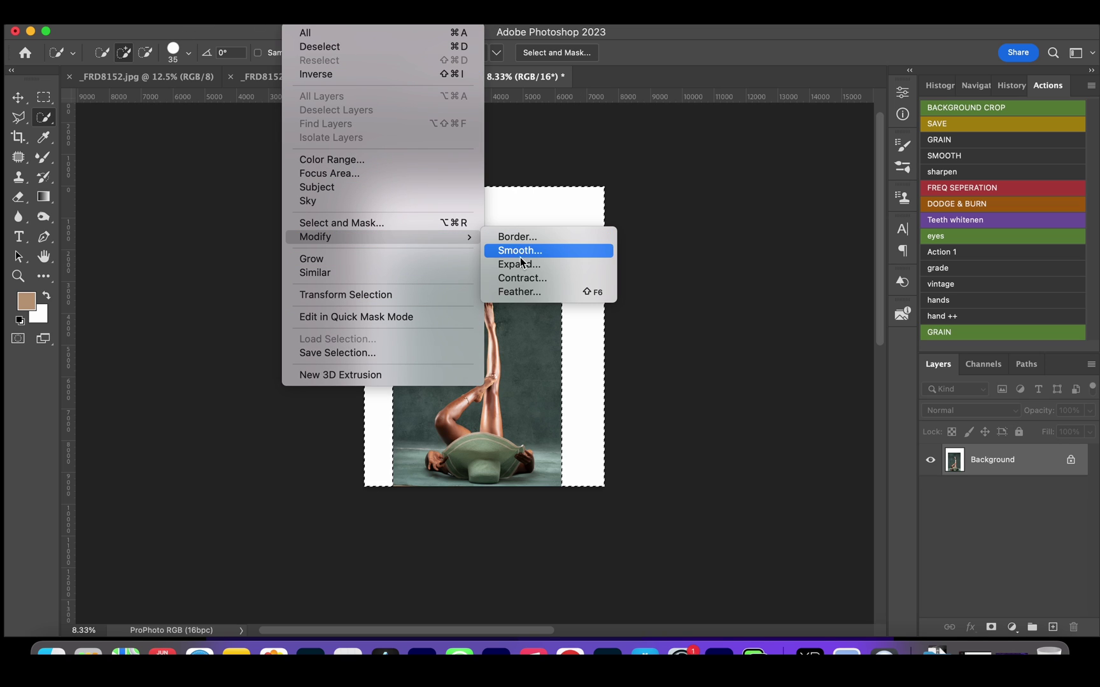
pyautogui.click(537, 265)
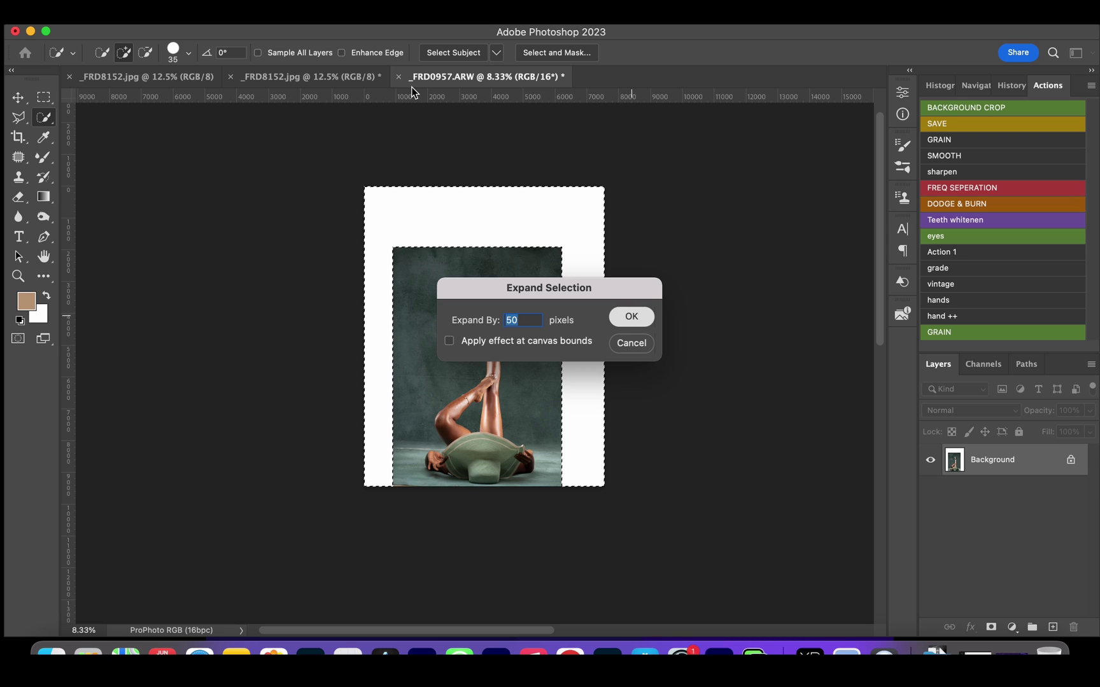
pyautogui.press('Return')
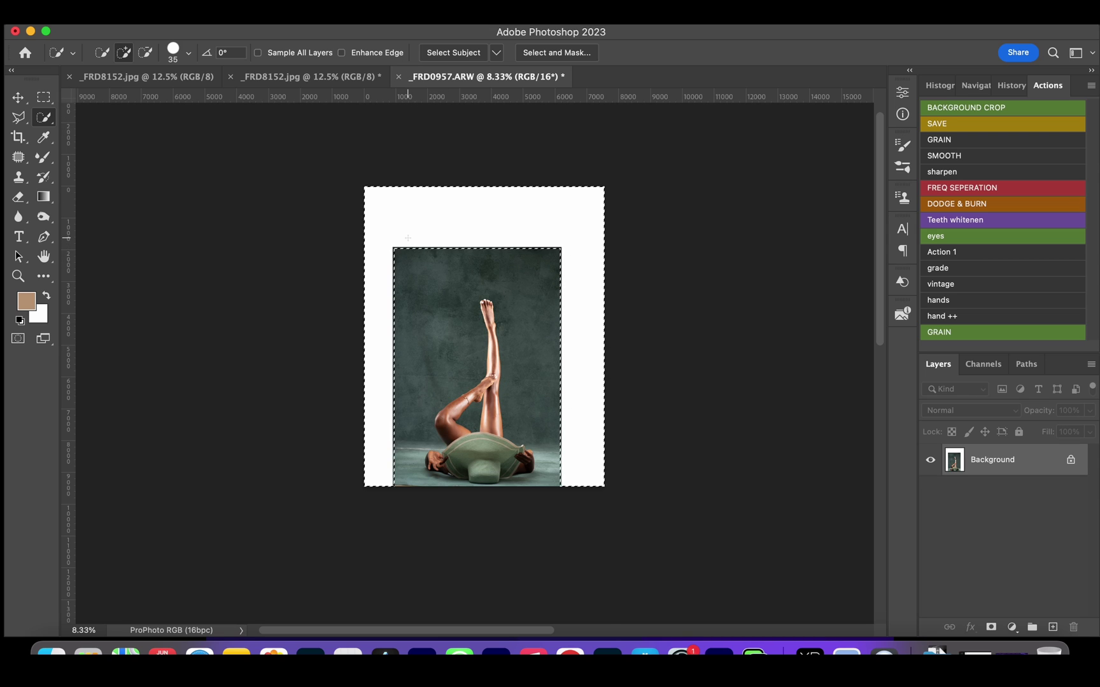
pyautogui.rightClick(407, 239)
# Content-Aware Fill the border with green backdrop, deselect, and zoom in to inspect.
pyautogui.click(430, 455)
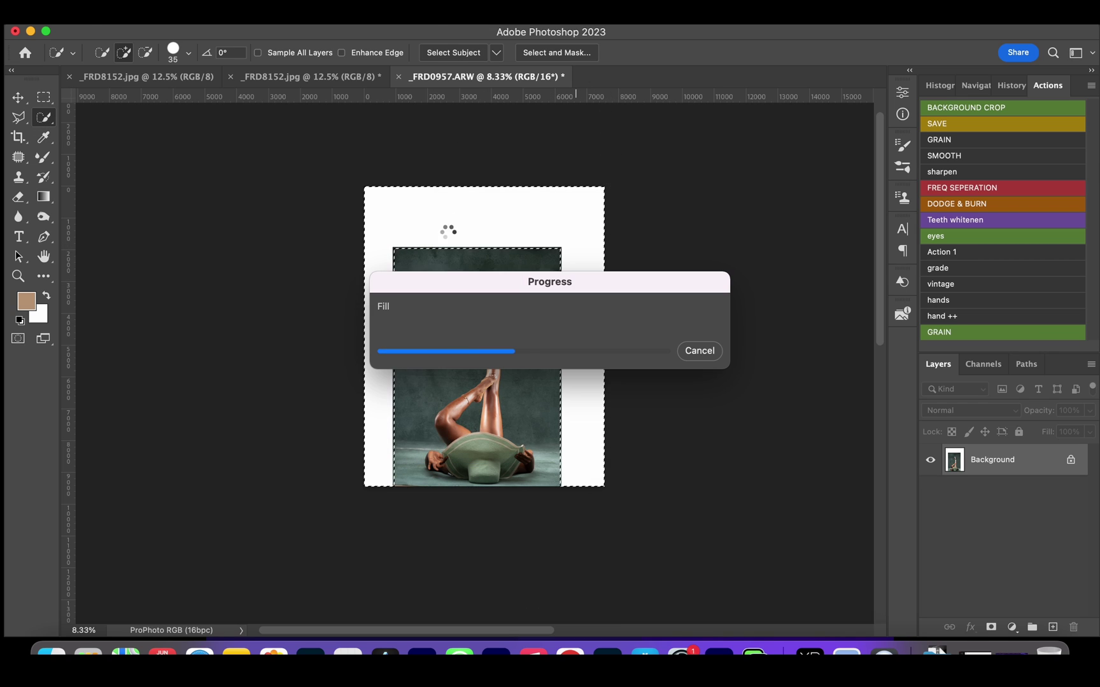
pyautogui.press('m')
pyautogui.press('super+d')
pyautogui.press('z')
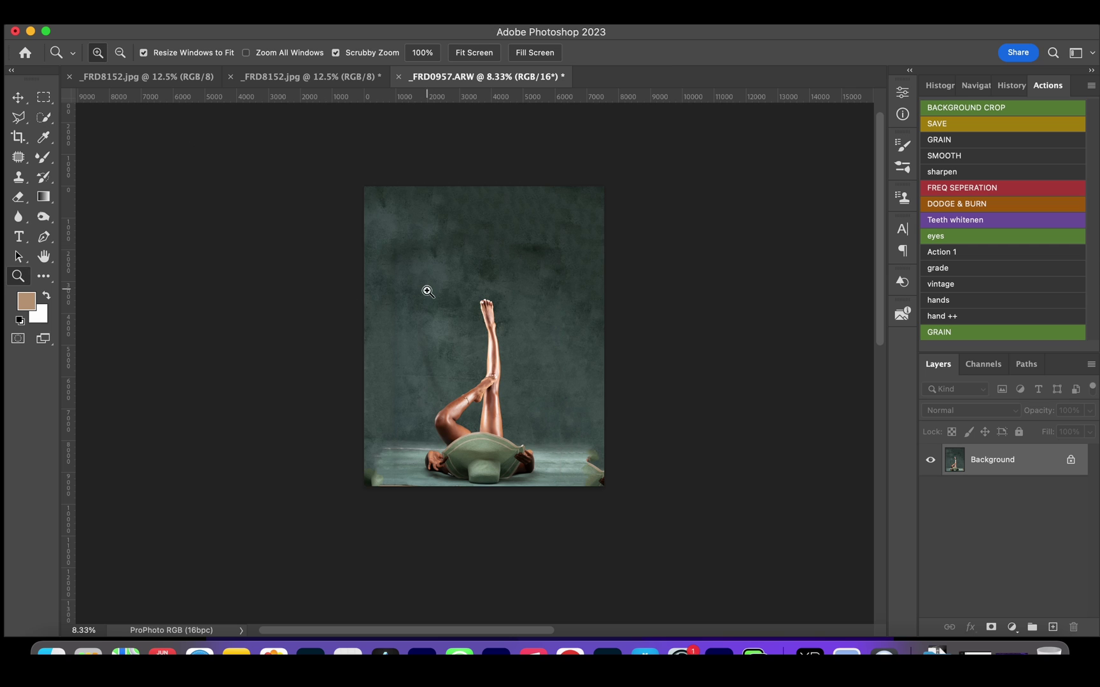
pyautogui.moveTo(428, 295); pyautogui.dragTo(569, 365)
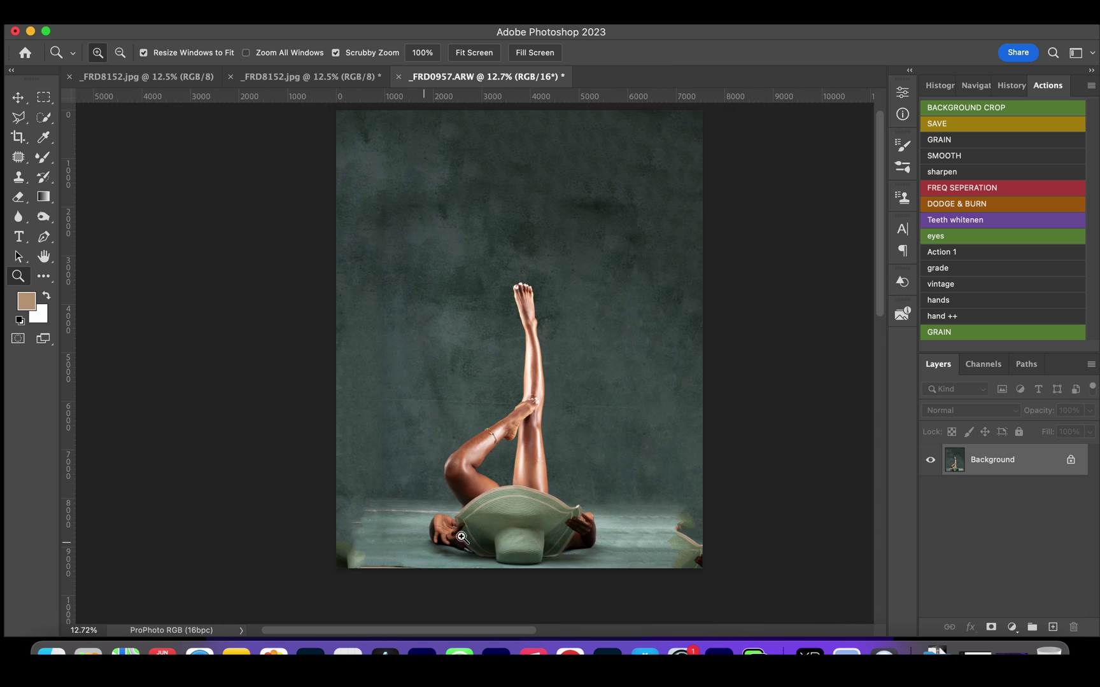
# With the Patch tool, lasso the smudged lower-left floor corner and patch it with clean texture.
pyautogui.click(17, 156)
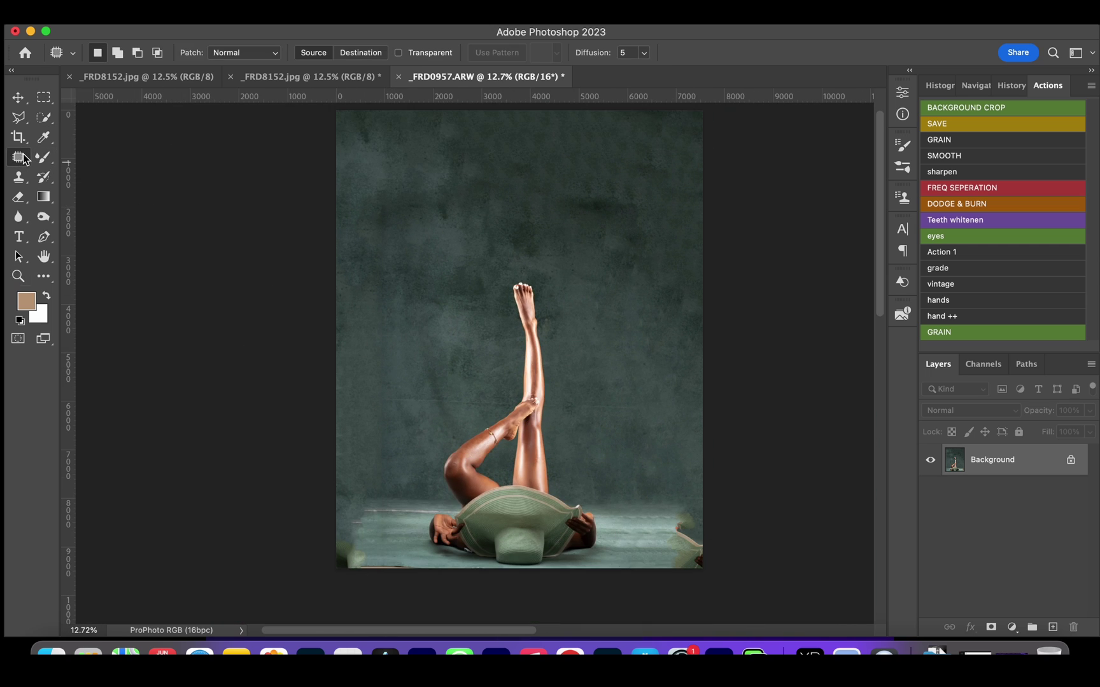
pyautogui.rightClick(18, 156)
pyautogui.moveTo(388, 520)
pyautogui.mouseDown()
pyautogui.moveTo(344, 576)
pyautogui.moveTo(337, 487)
pyautogui.mouseUp()
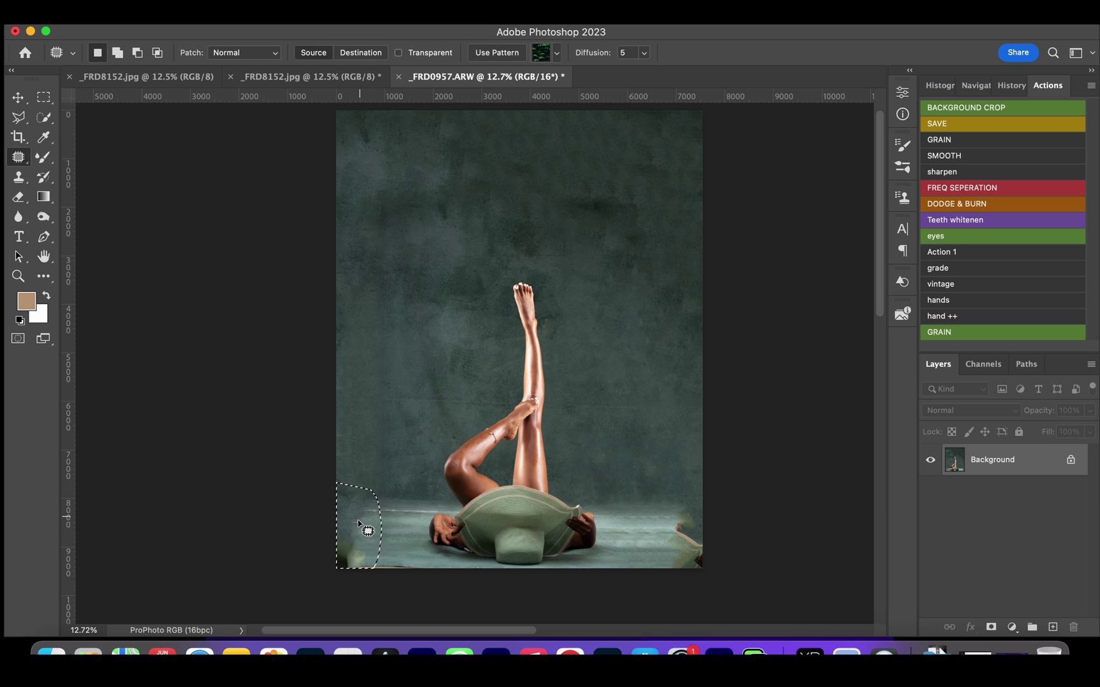
pyautogui.press('cmd+d')
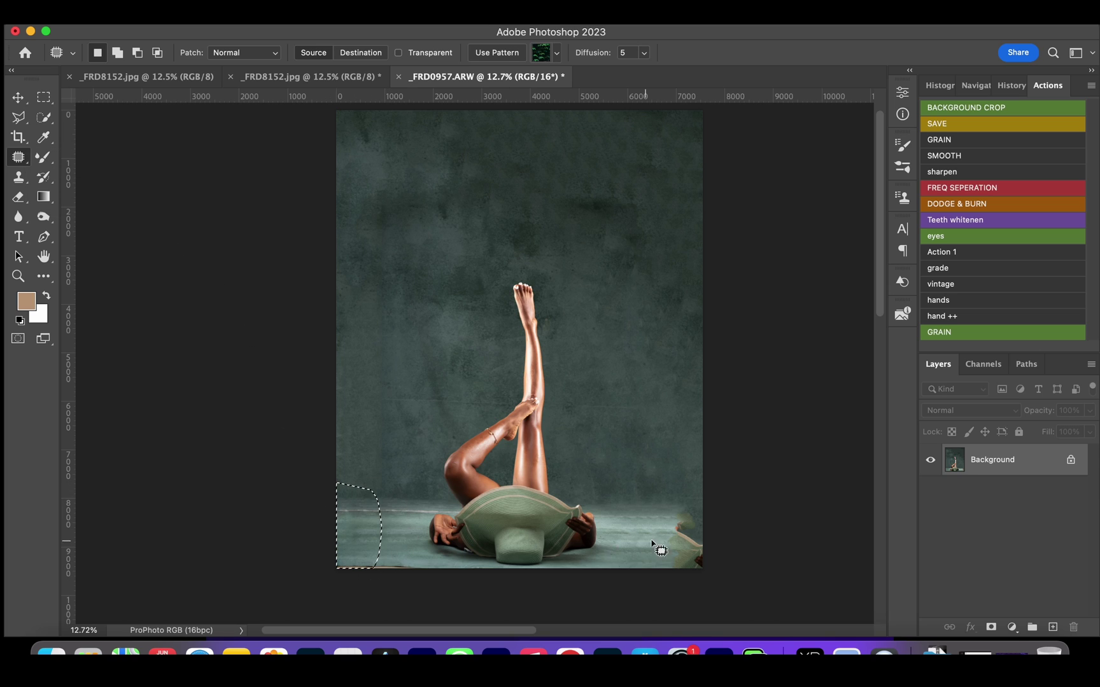
# Lasso the lower-right corner artifact and patch it with clean floor, then deselect.
pyautogui.moveTo(690, 498); pyautogui.dragTo(696, 537)
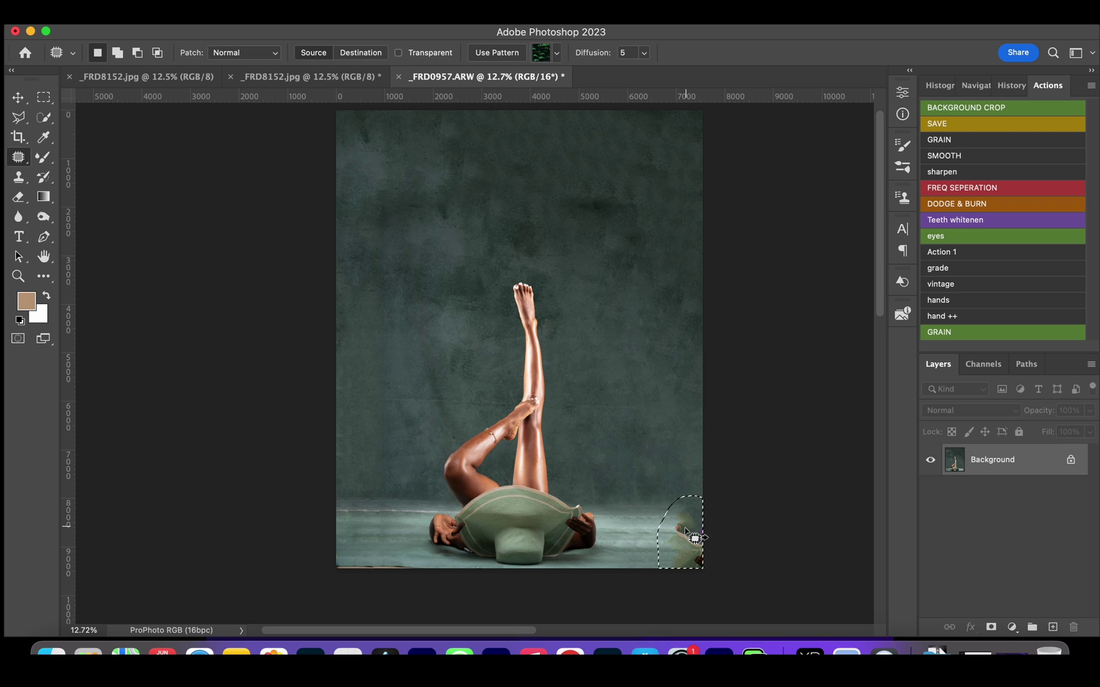
pyautogui.moveTo(696, 537); pyautogui.dragTo(640, 513)
pyautogui.press('cmd+d')
pyautogui.press('z')
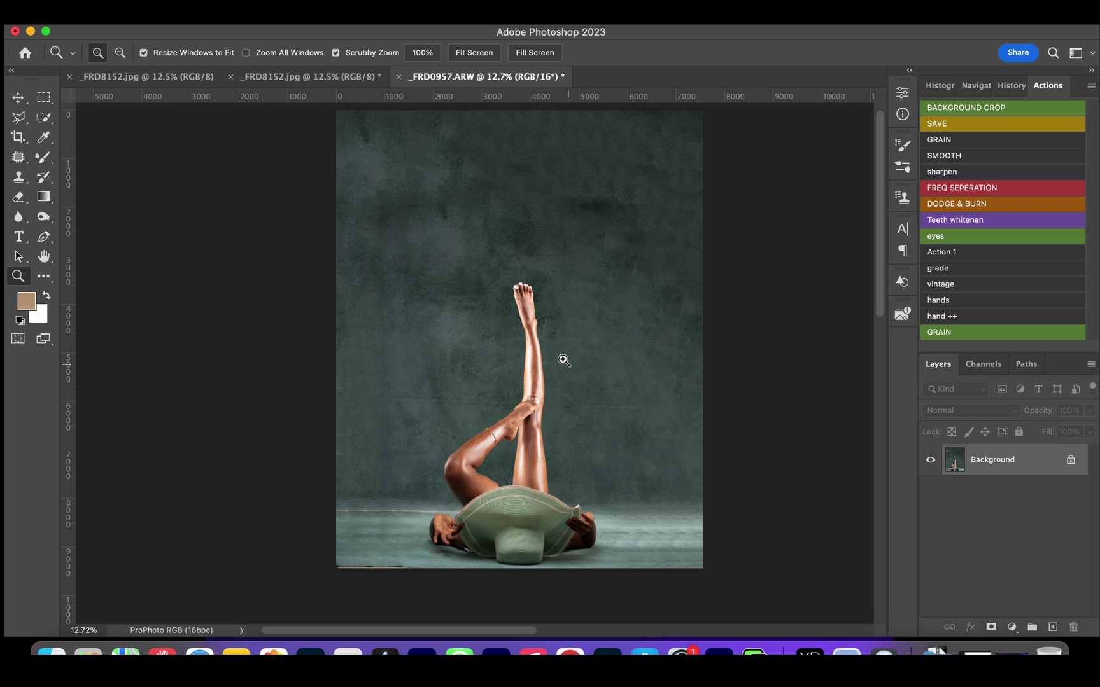
pyautogui.moveTo(563, 360); pyautogui.dragTo(571, 337)
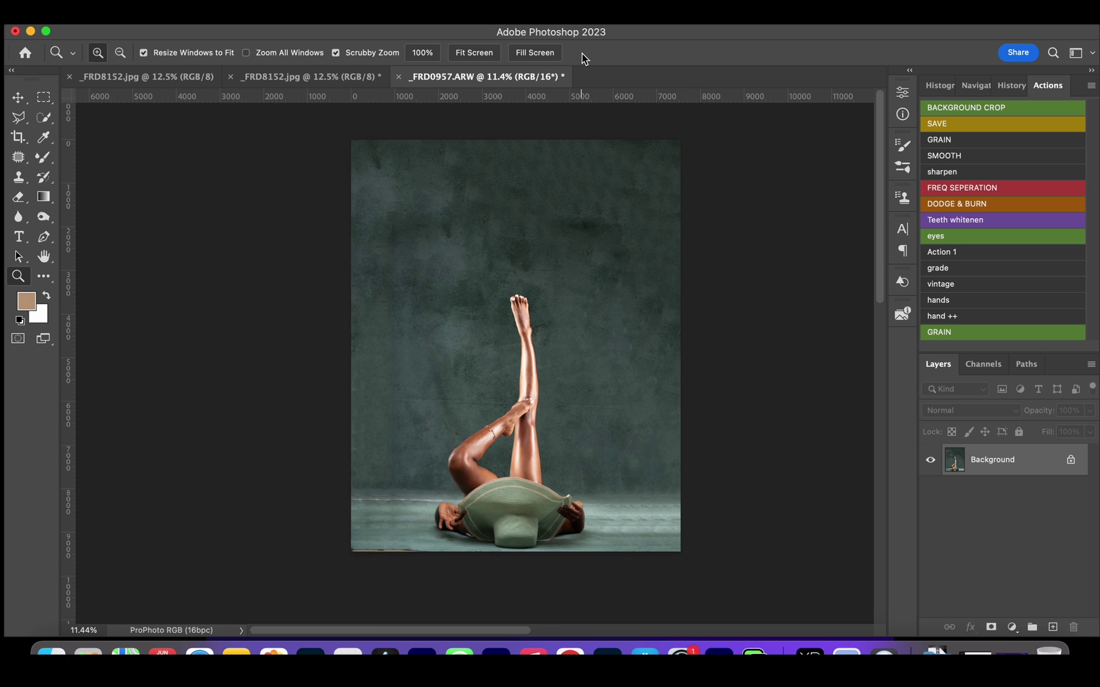